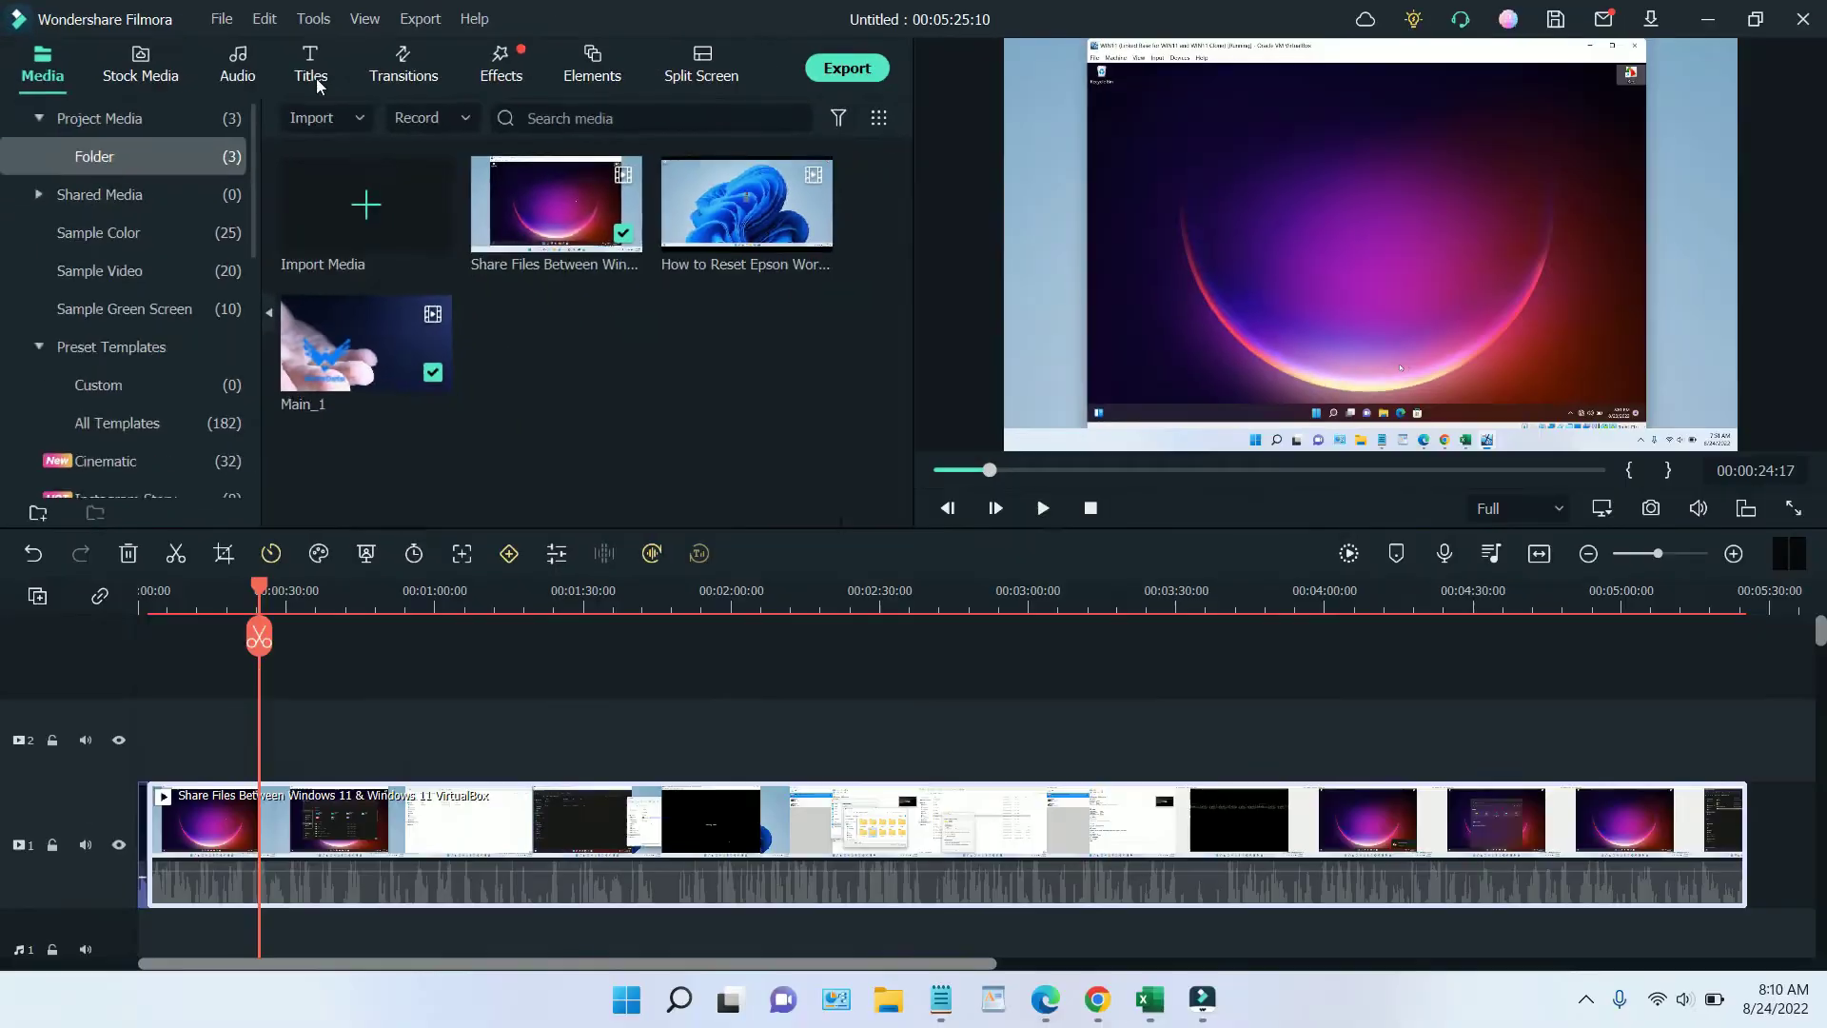
# - Add the Default Title to video track 2 at the playhead, above the Share Files clip
pyautogui.click(320, 84)
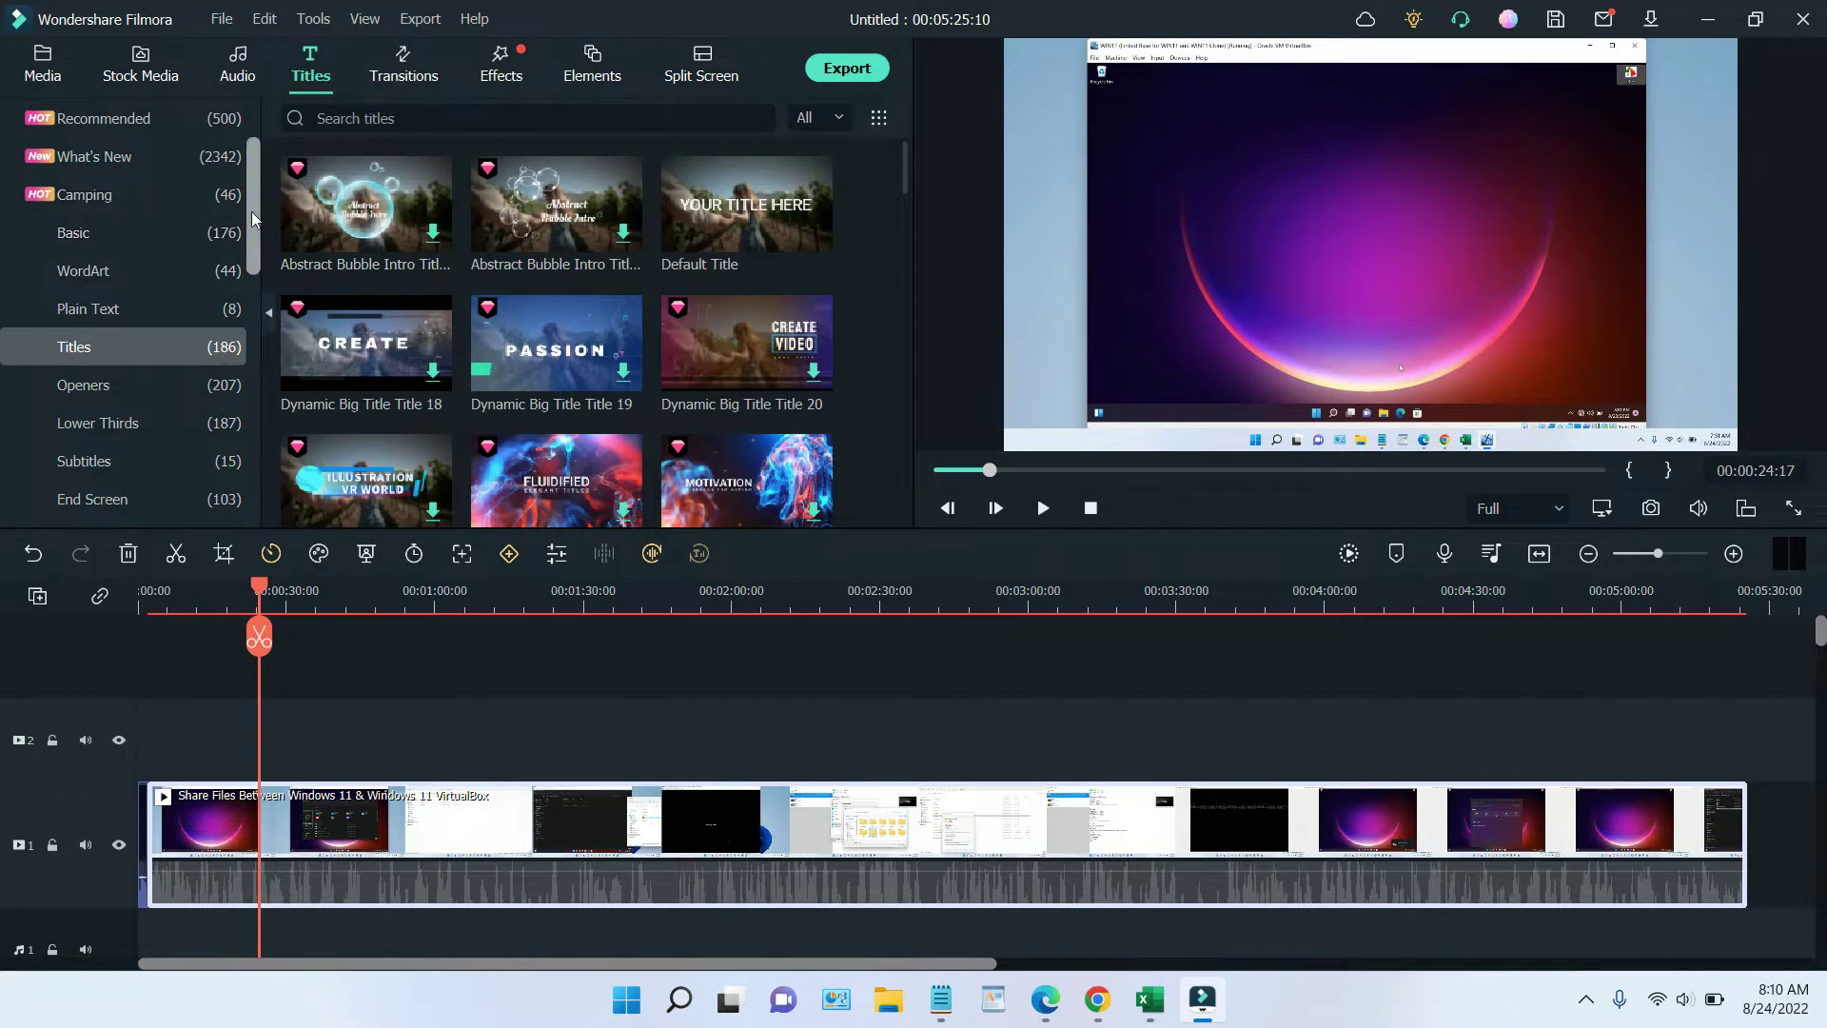
pyautogui.moveTo(250, 221); pyautogui.dragTo(249, 181)
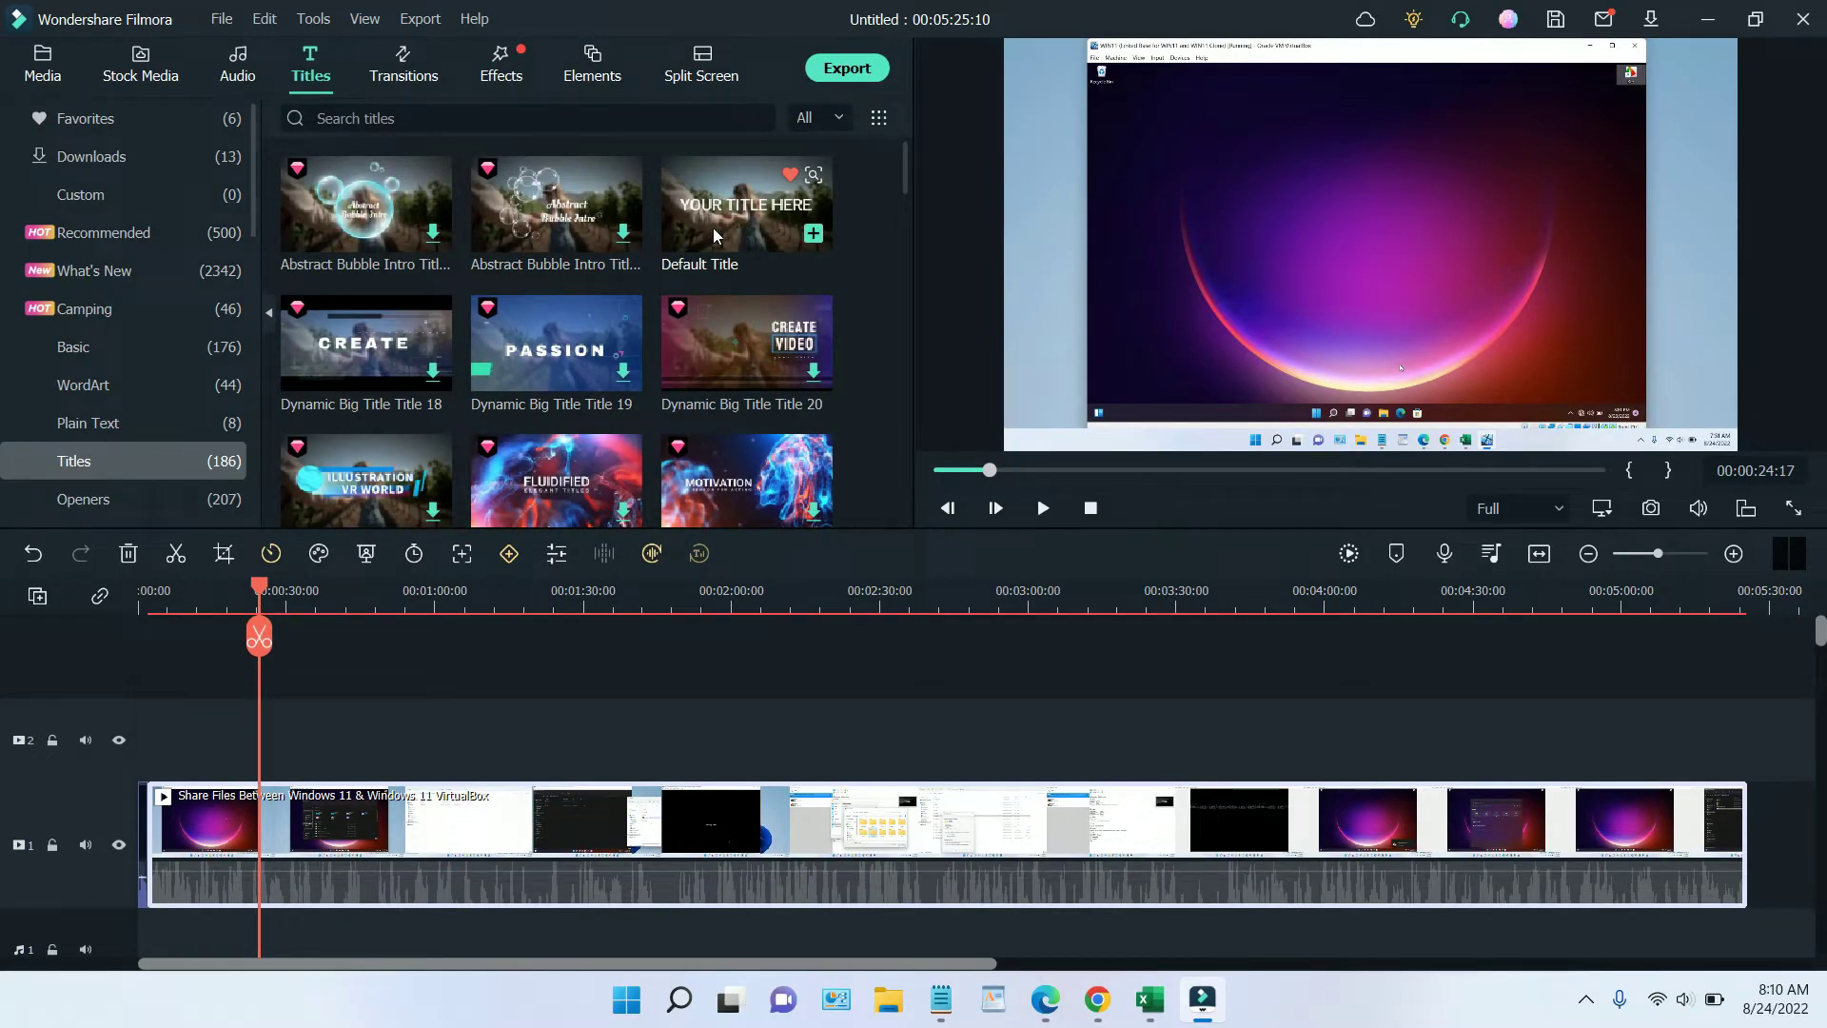
pyautogui.click(623, 233)
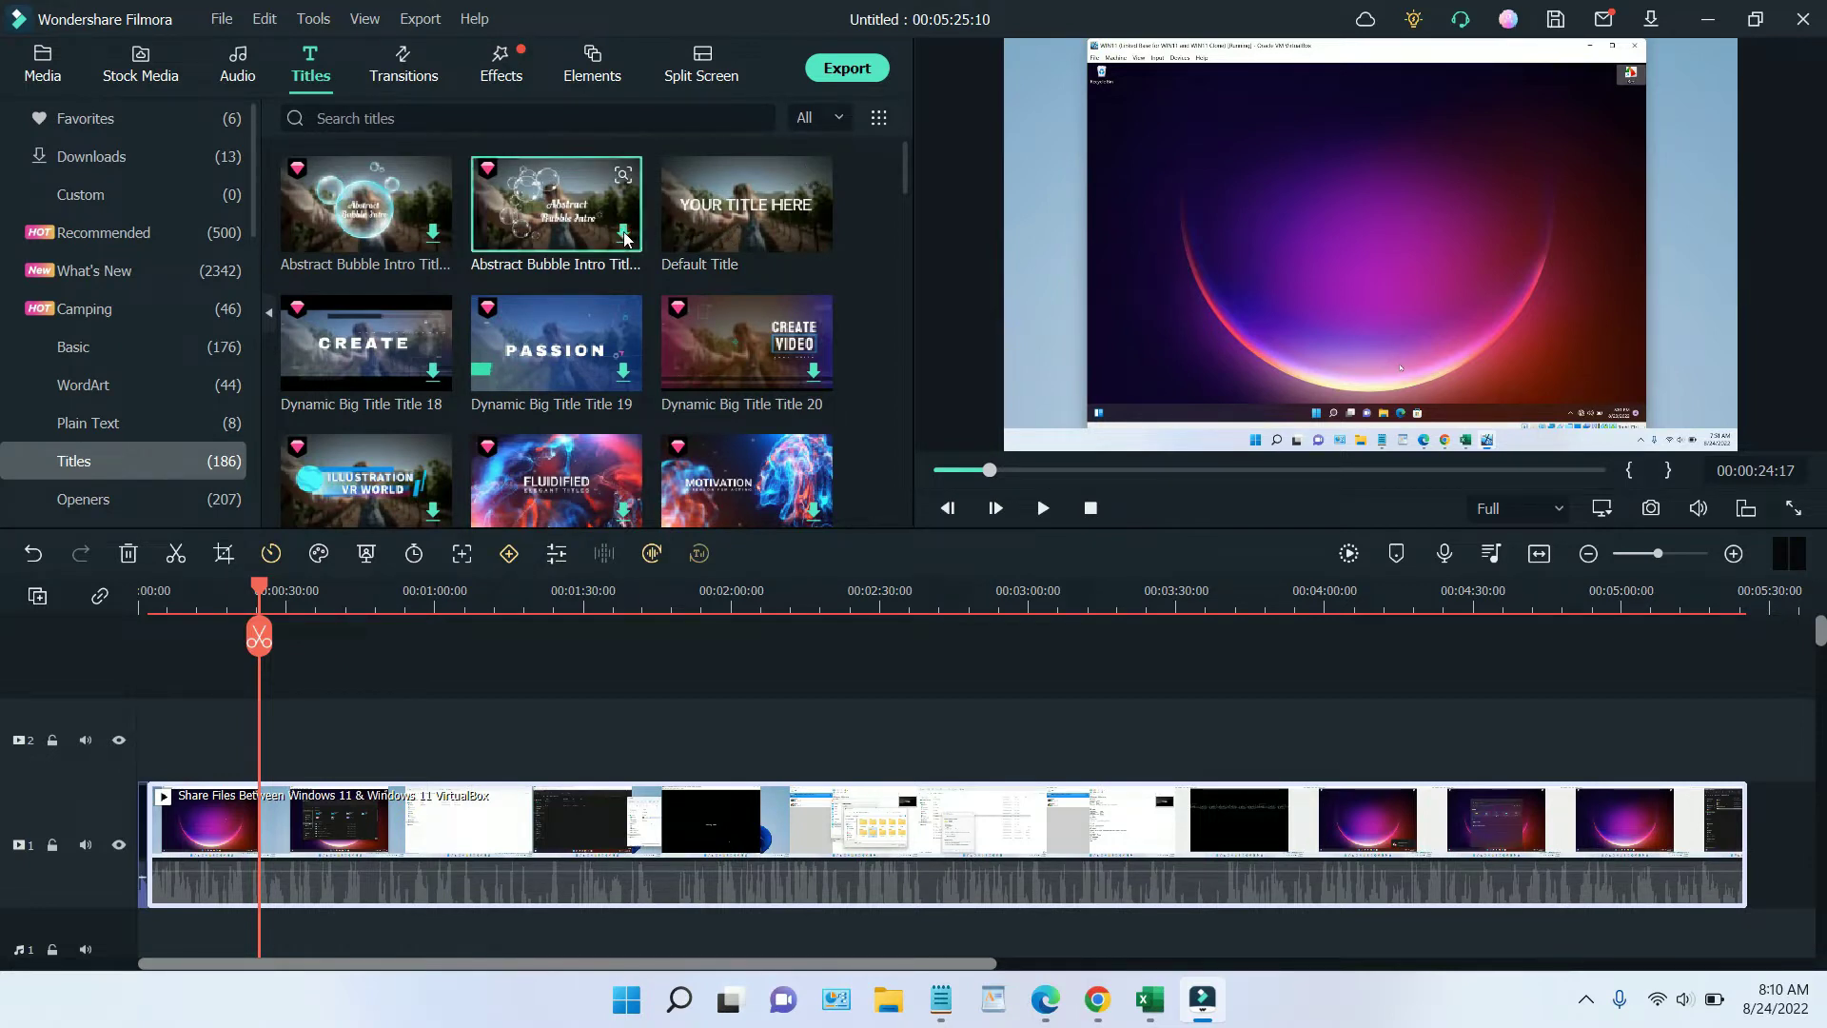
pyautogui.click(740, 231)
pyautogui.moveTo(743, 236); pyautogui.dragTo(271, 719)
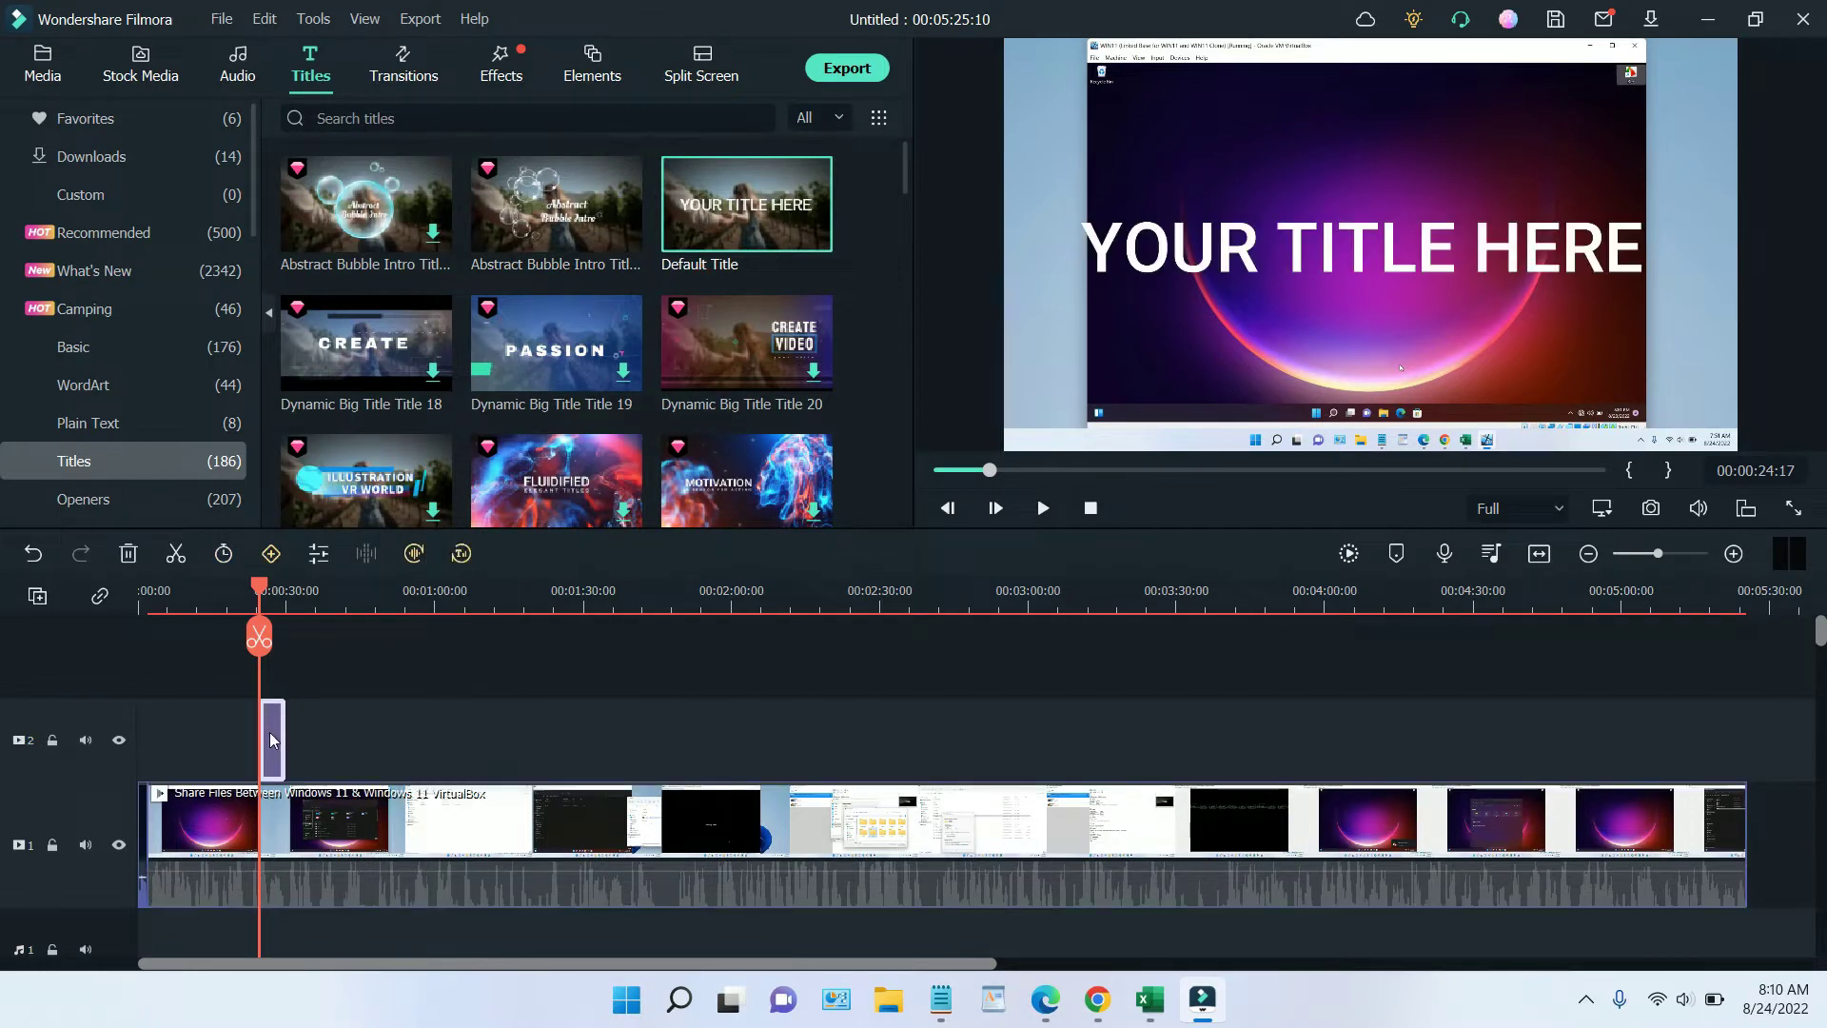
# - Open the title clip in the advanced text editor and delete its YOUR TITLE HERE text box
pyautogui.doubleClick(270, 733)
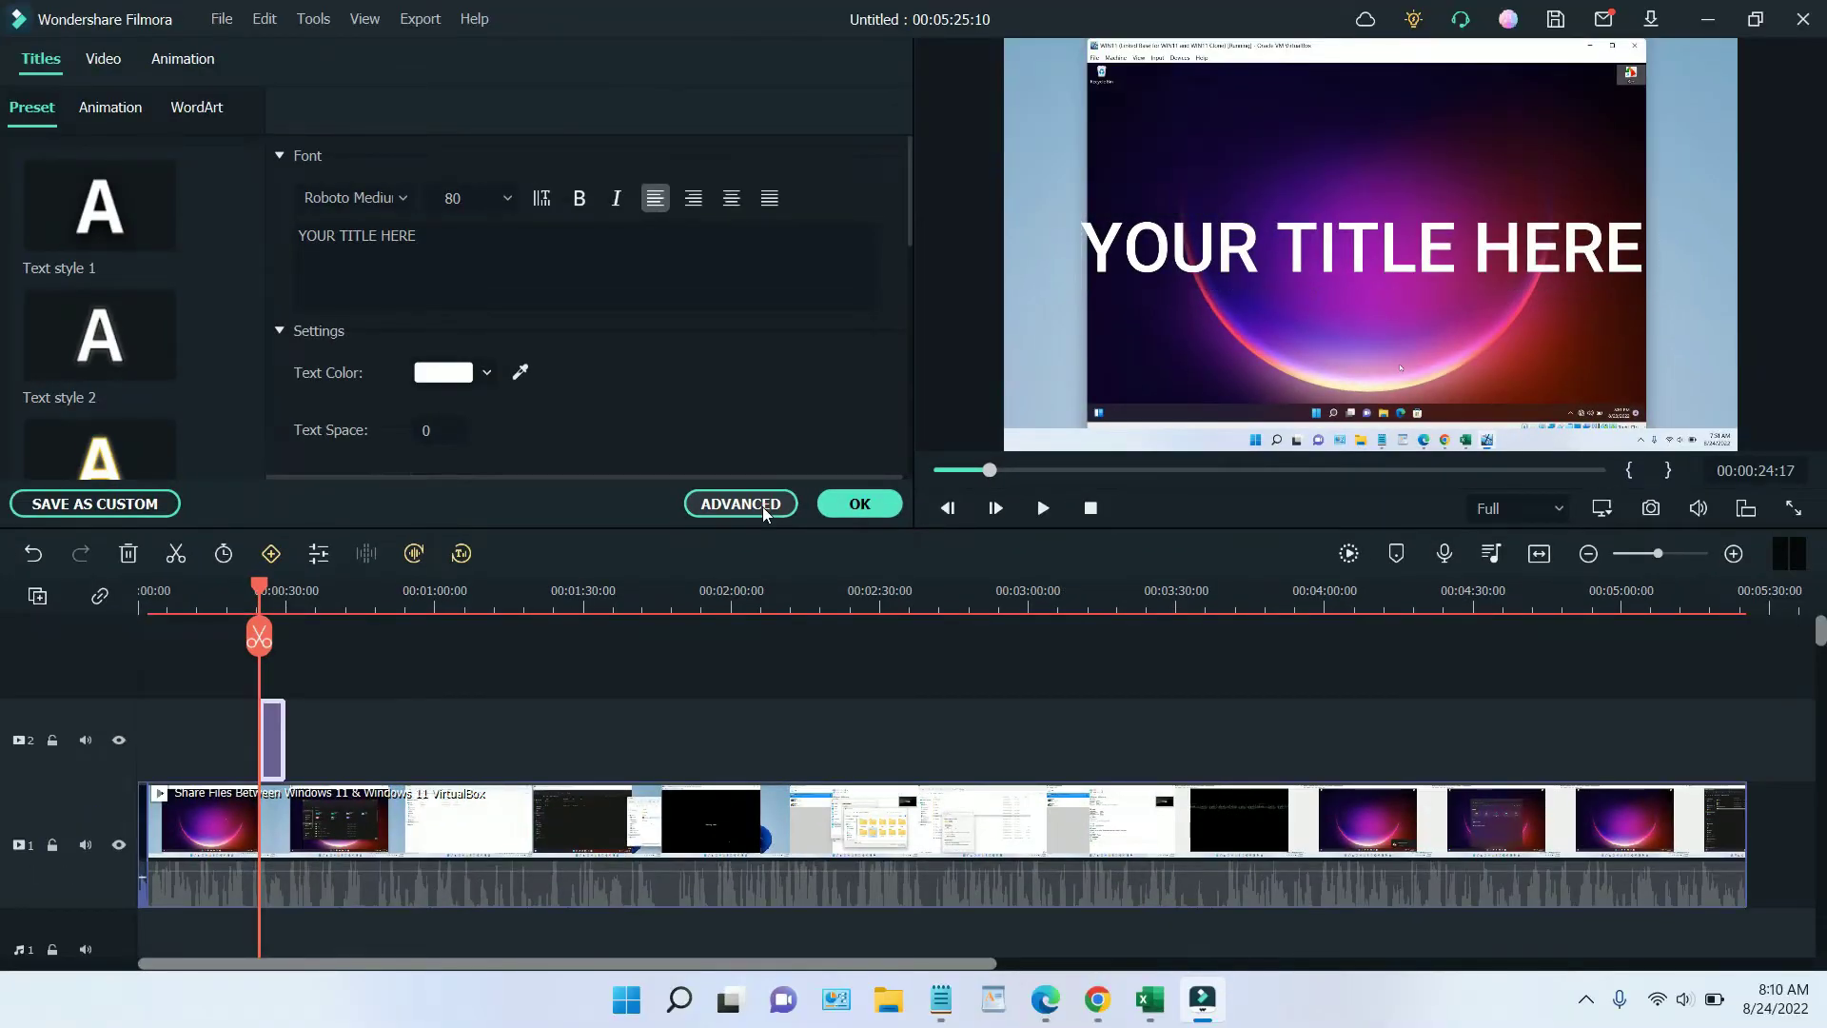
pyautogui.click(762, 506)
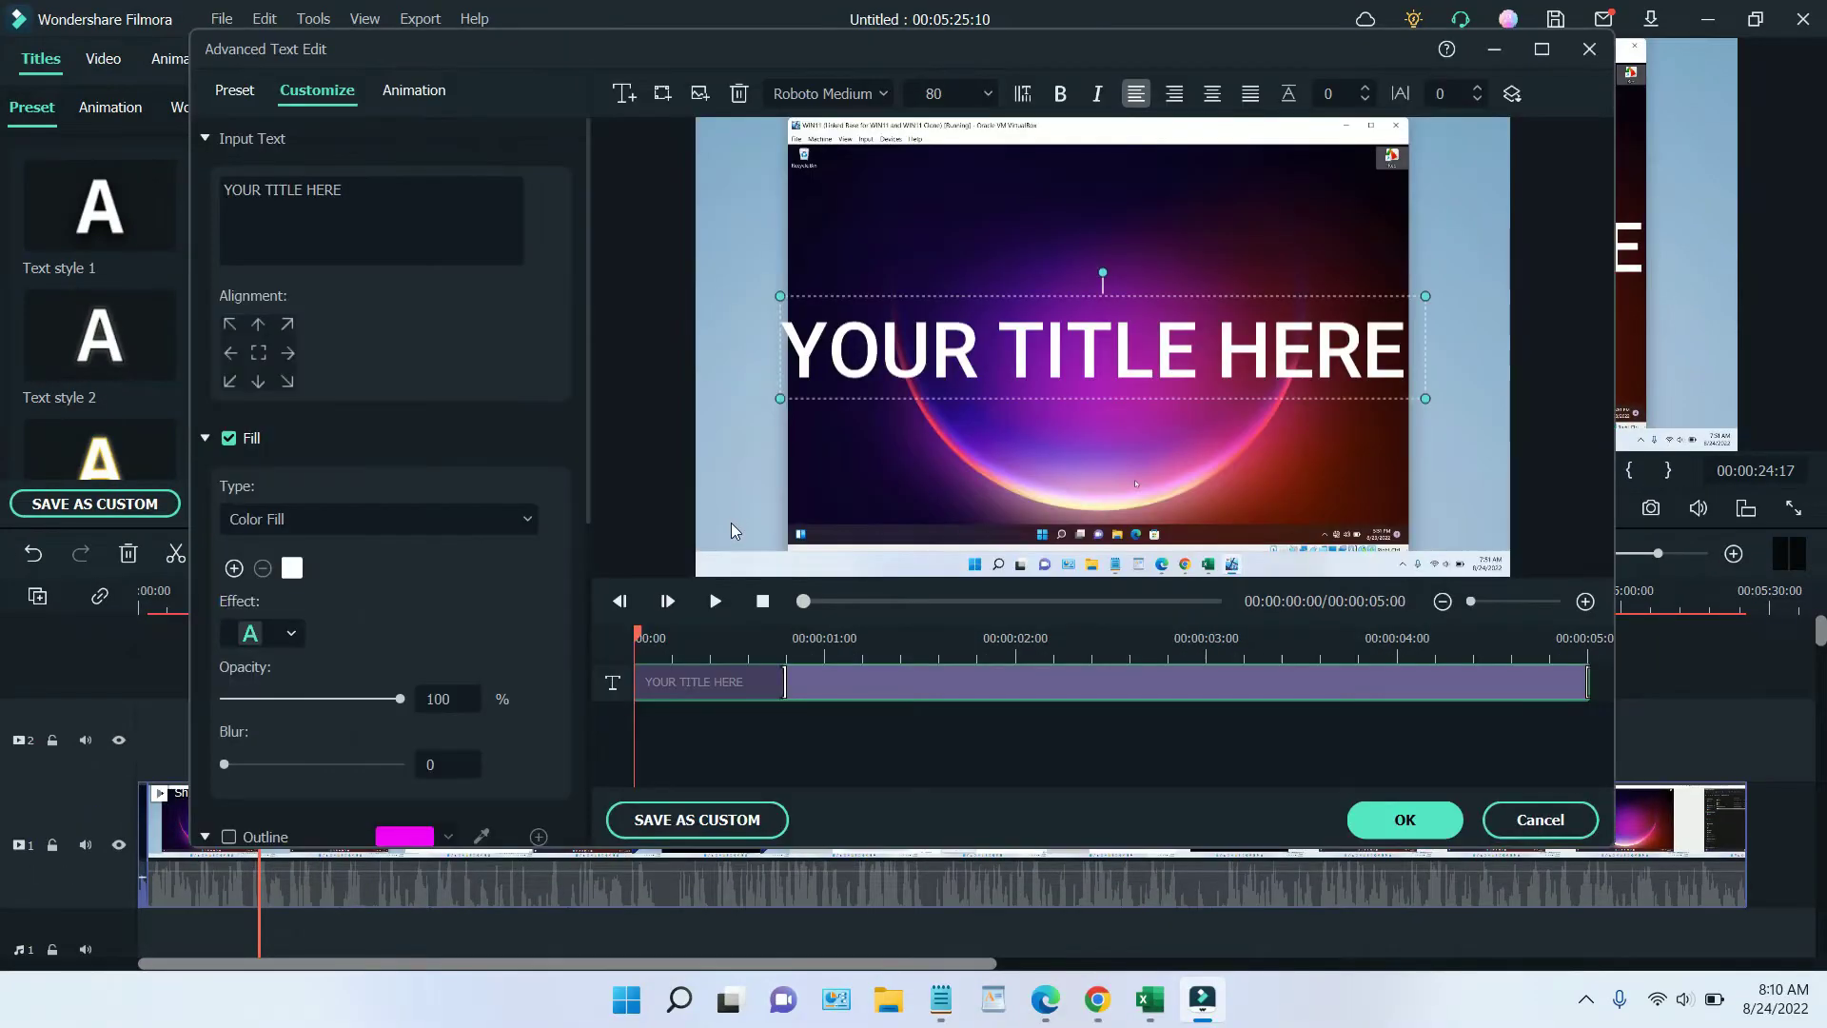
pyautogui.click(1203, 295)
pyautogui.click(1178, 336)
pyautogui.press('Delete')
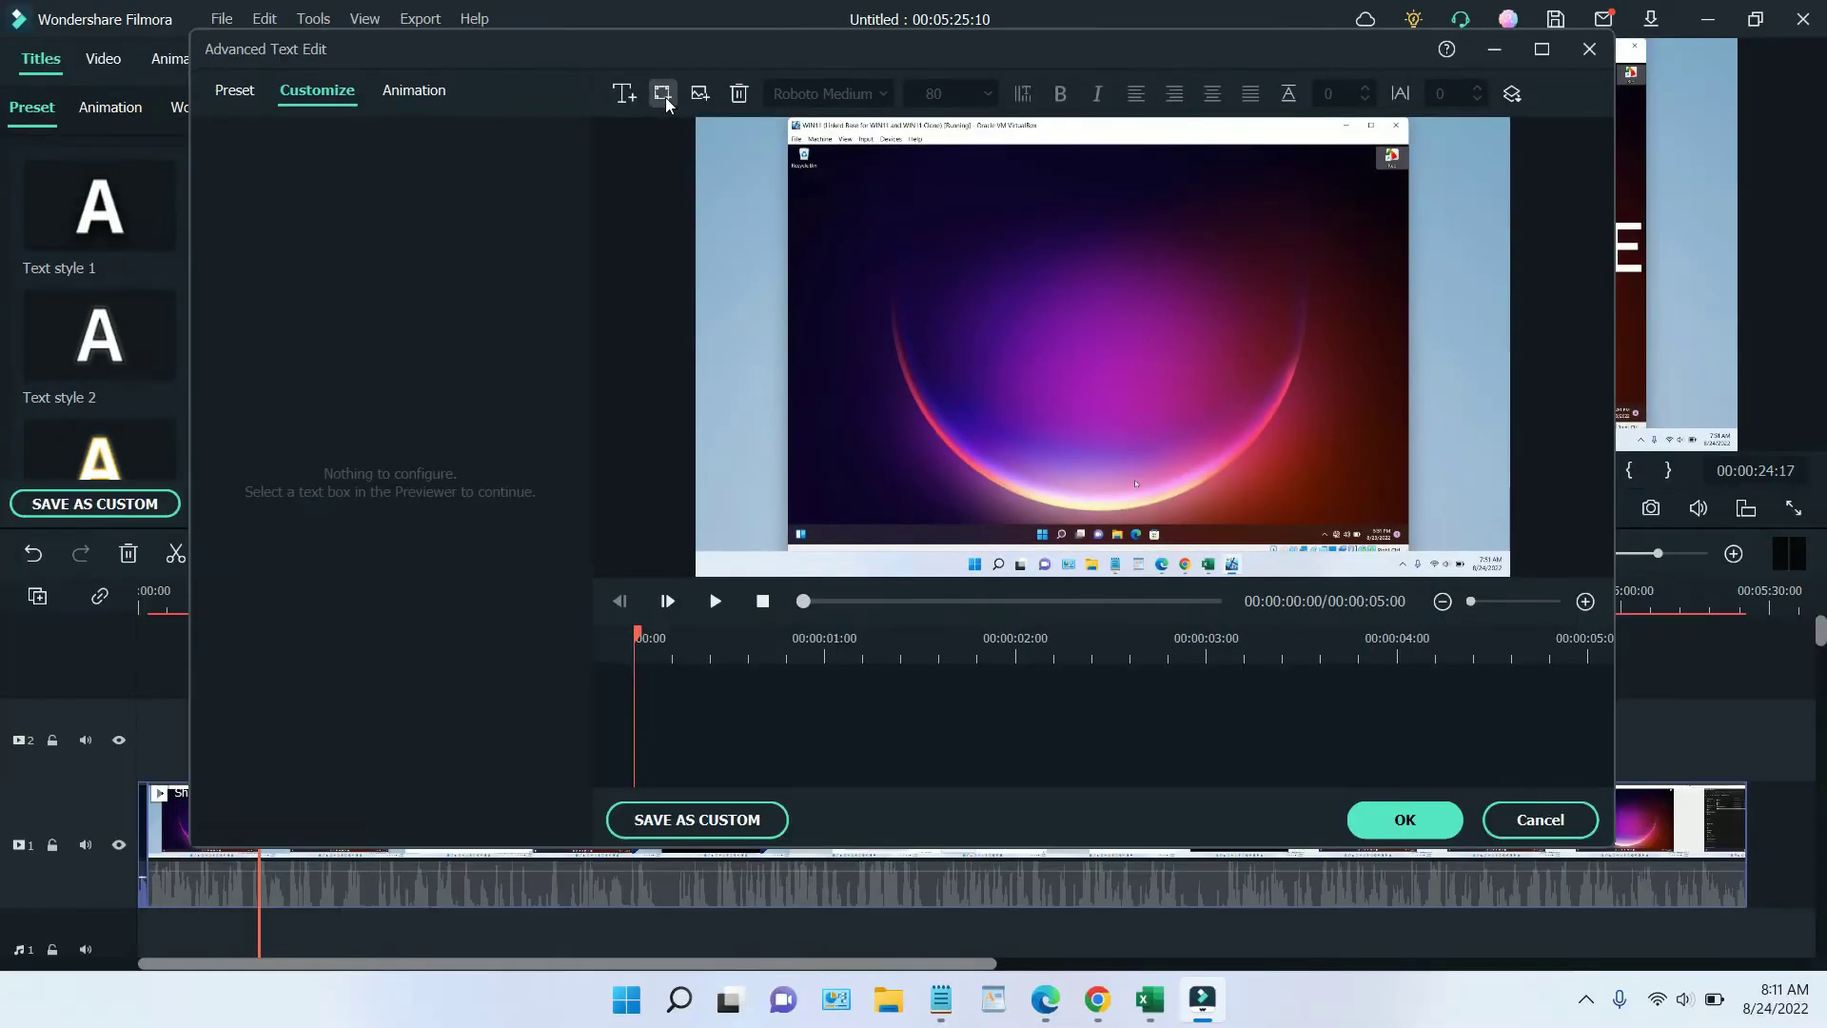
# - Insert an arrow shape into the title and lengthen it by stretching its tail outward
pyautogui.click(666, 99)
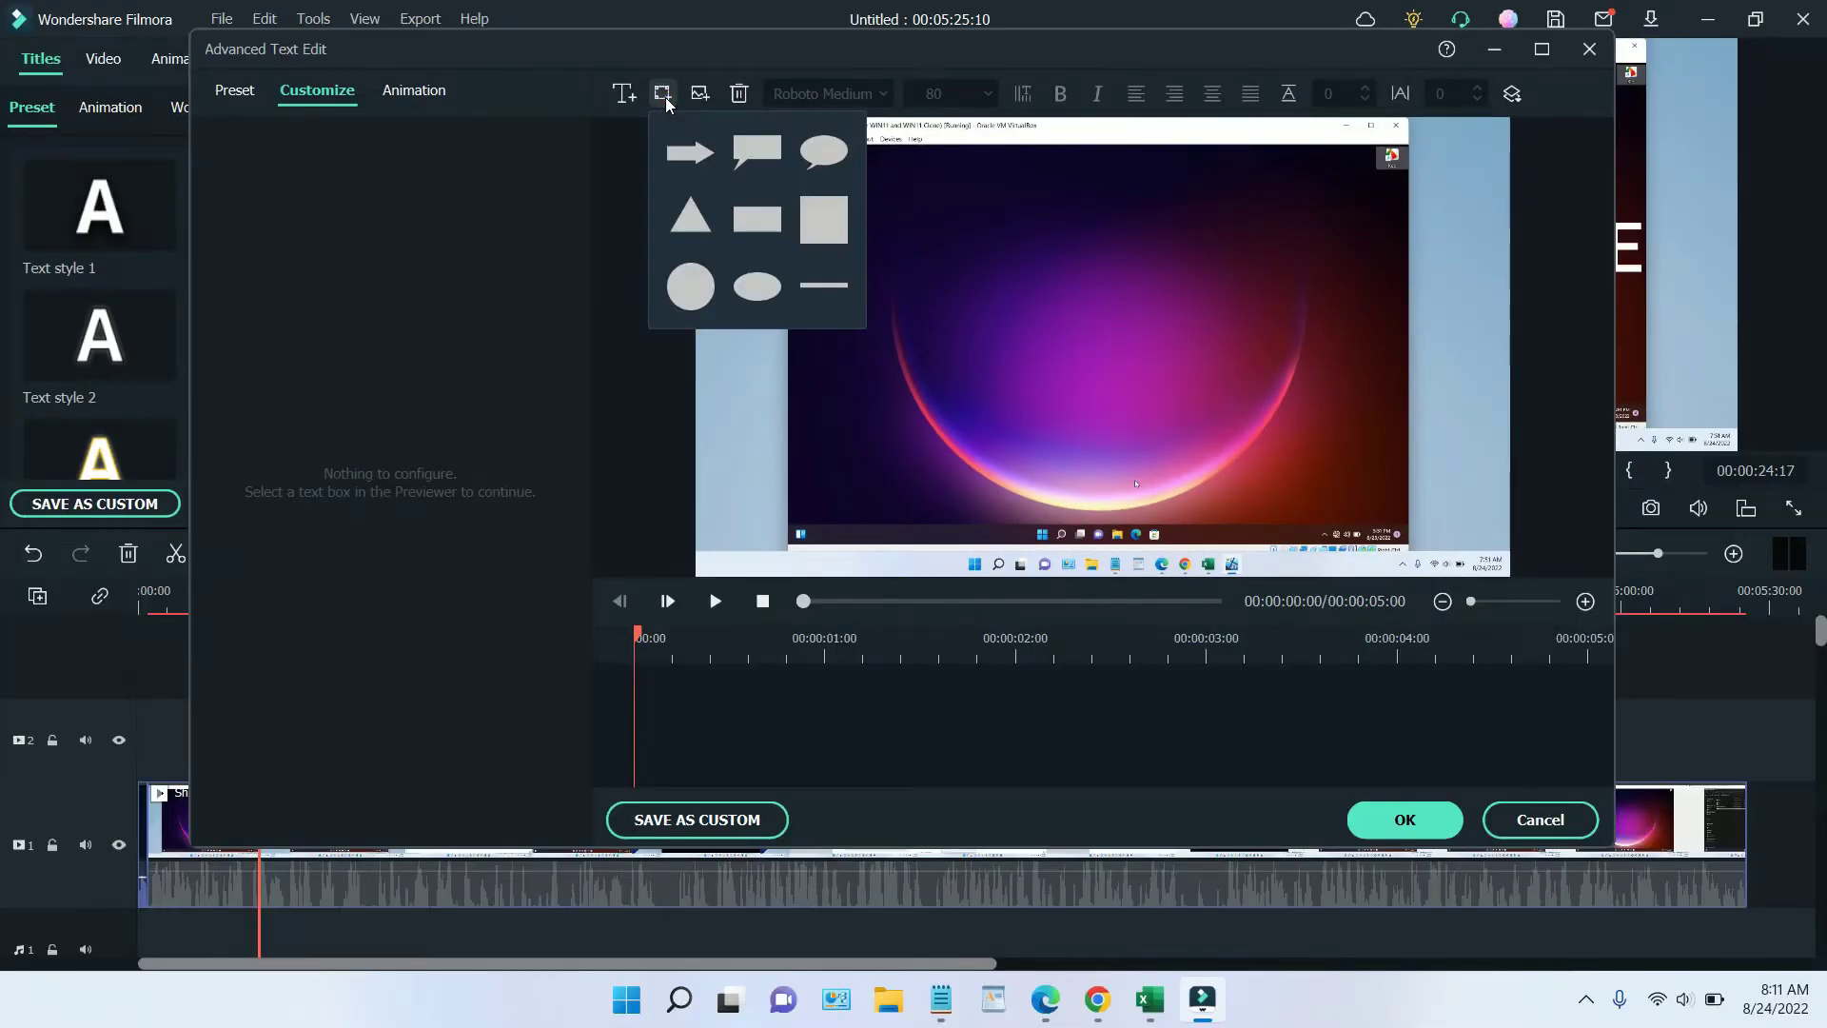
pyautogui.click(676, 152)
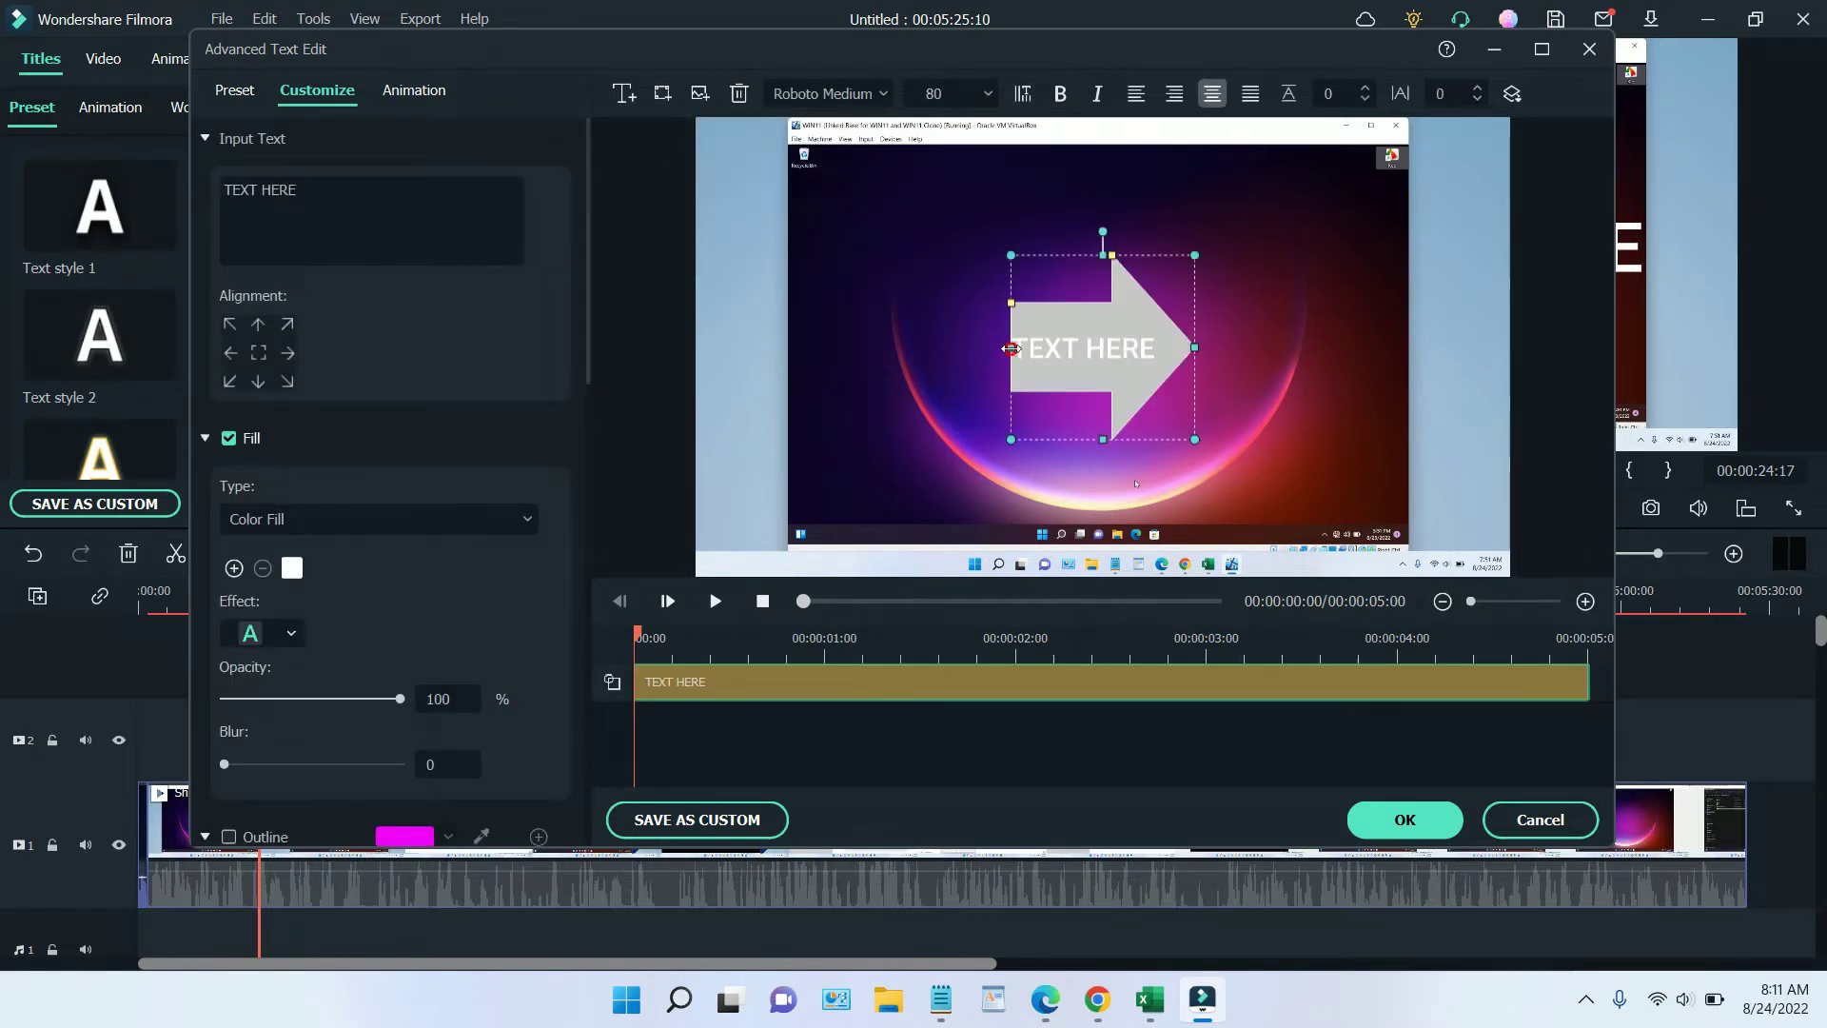
pyautogui.moveTo(1010, 349); pyautogui.dragTo(870, 348)
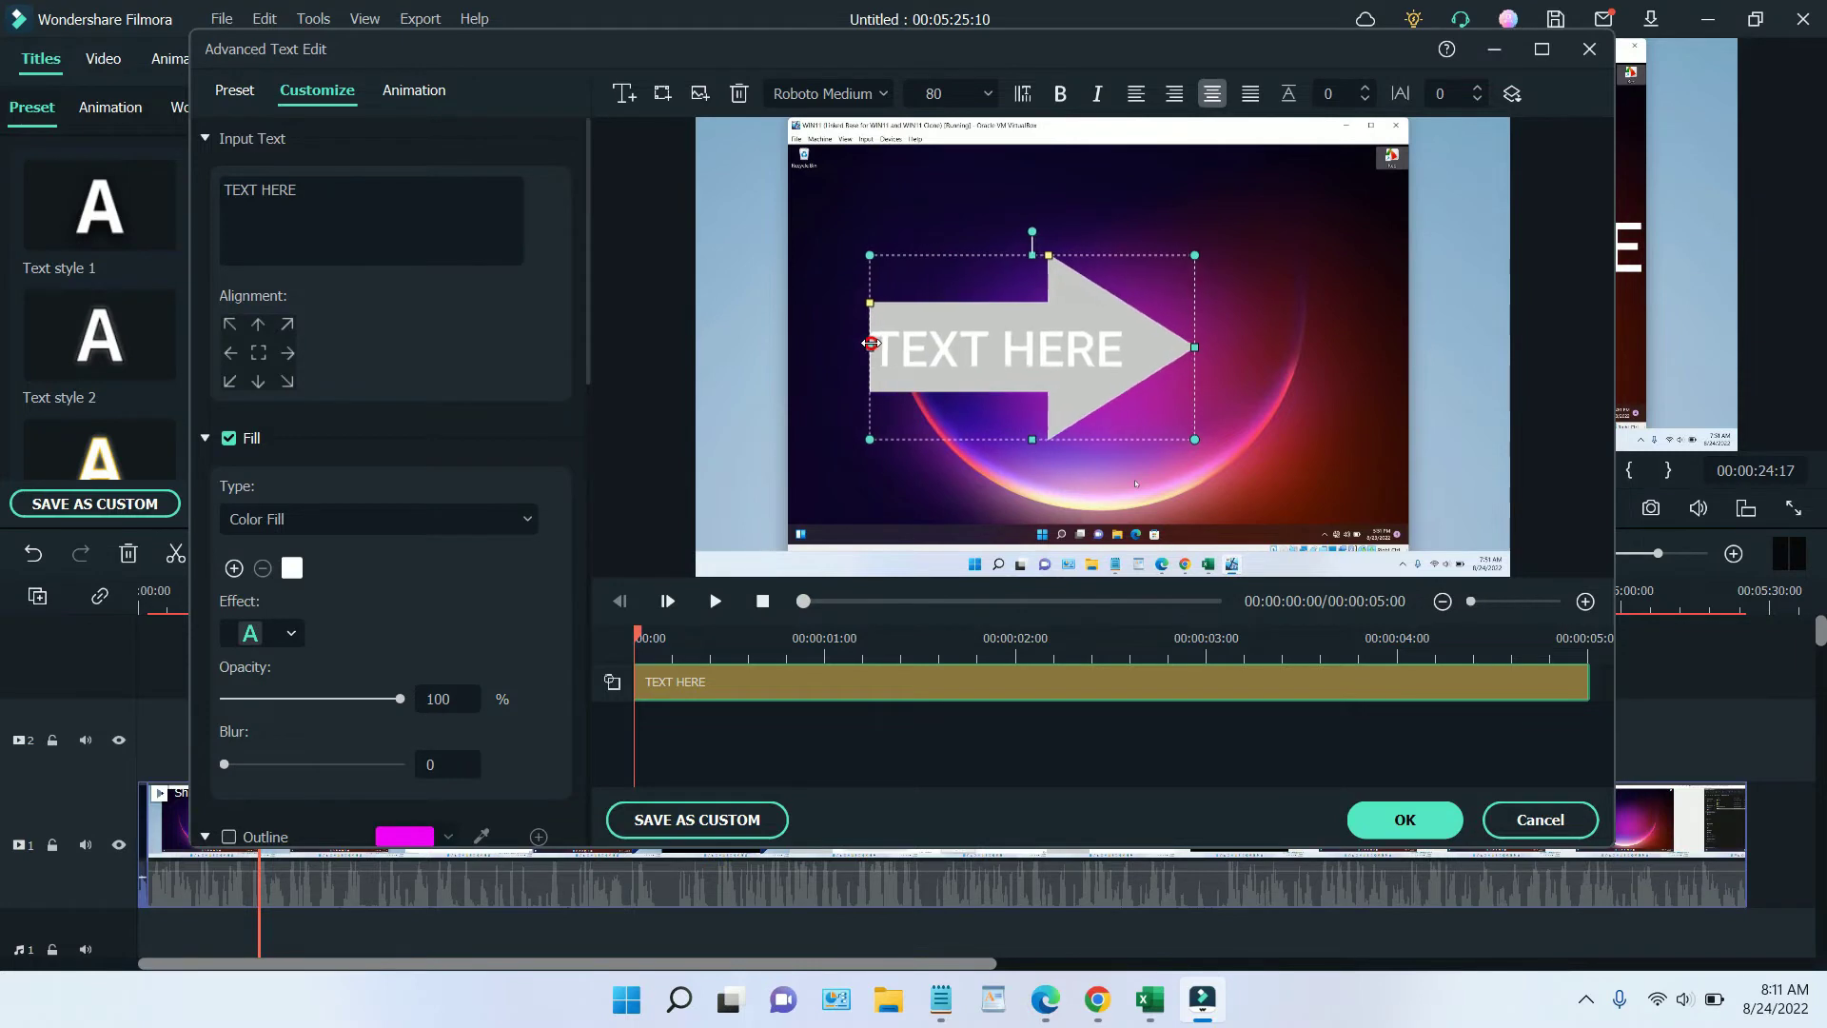
pyautogui.click(663, 96)
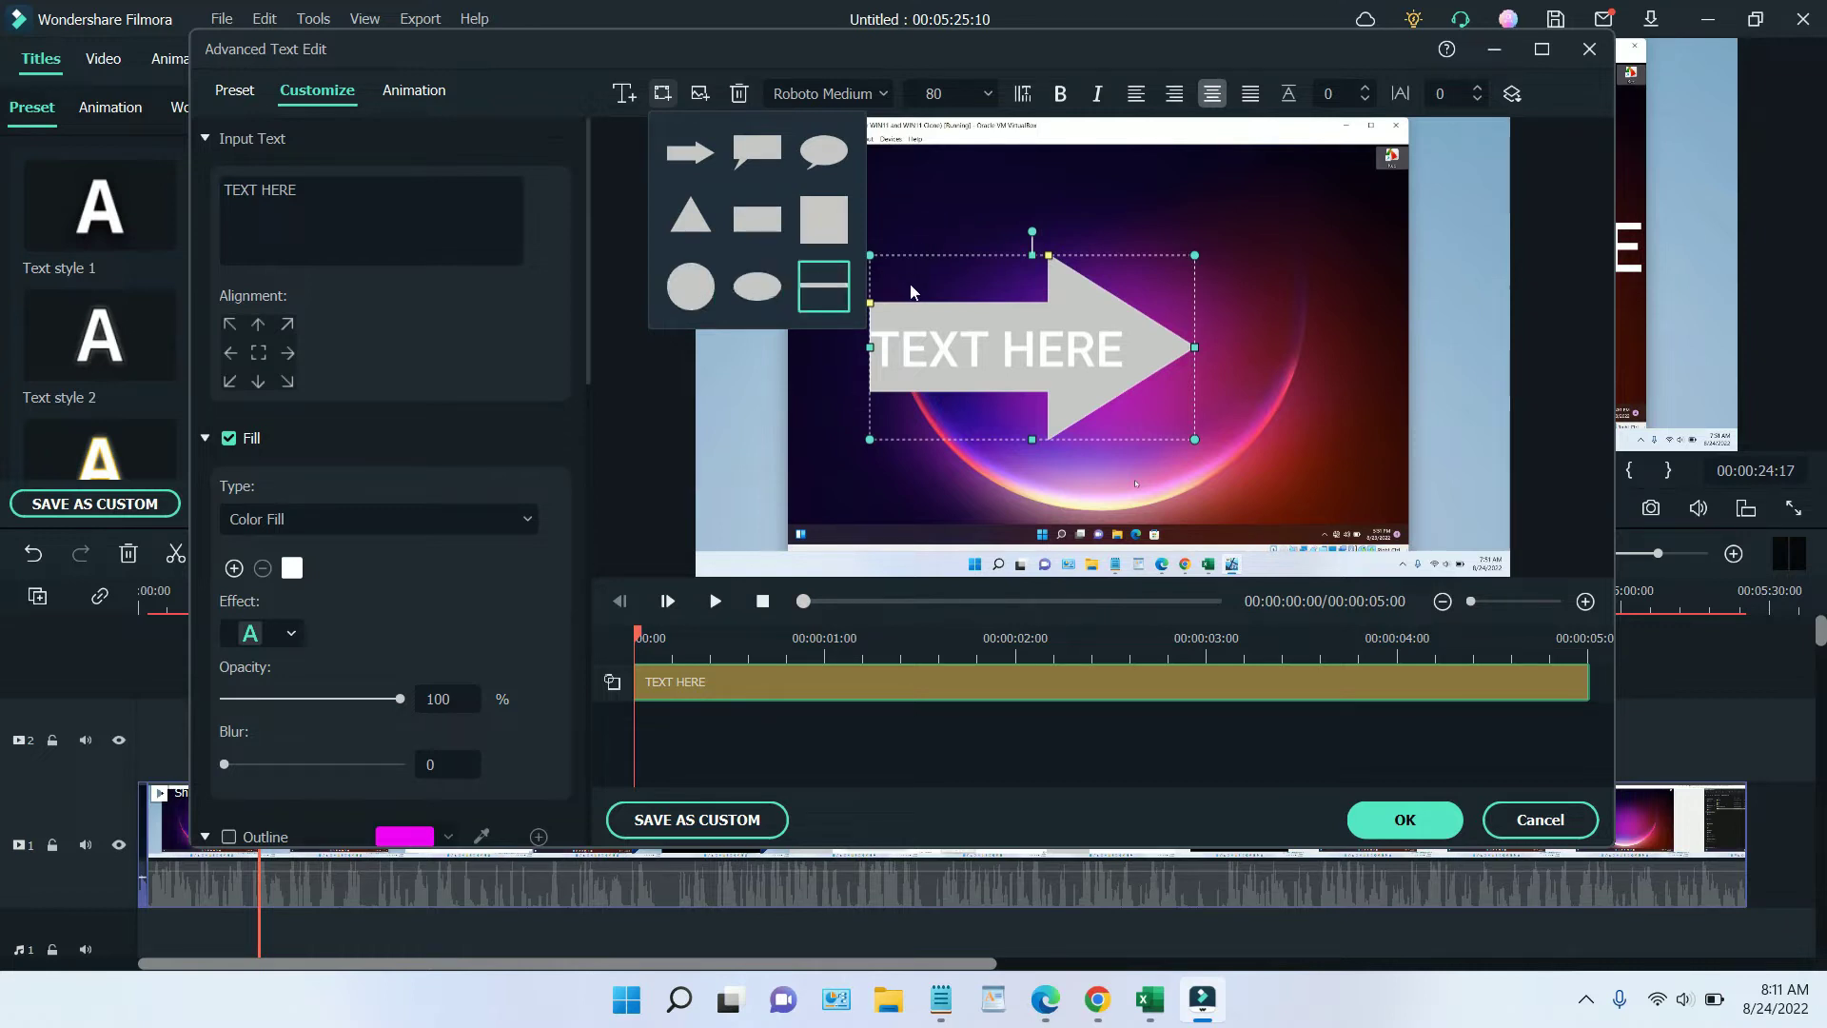
pyautogui.click(971, 339)
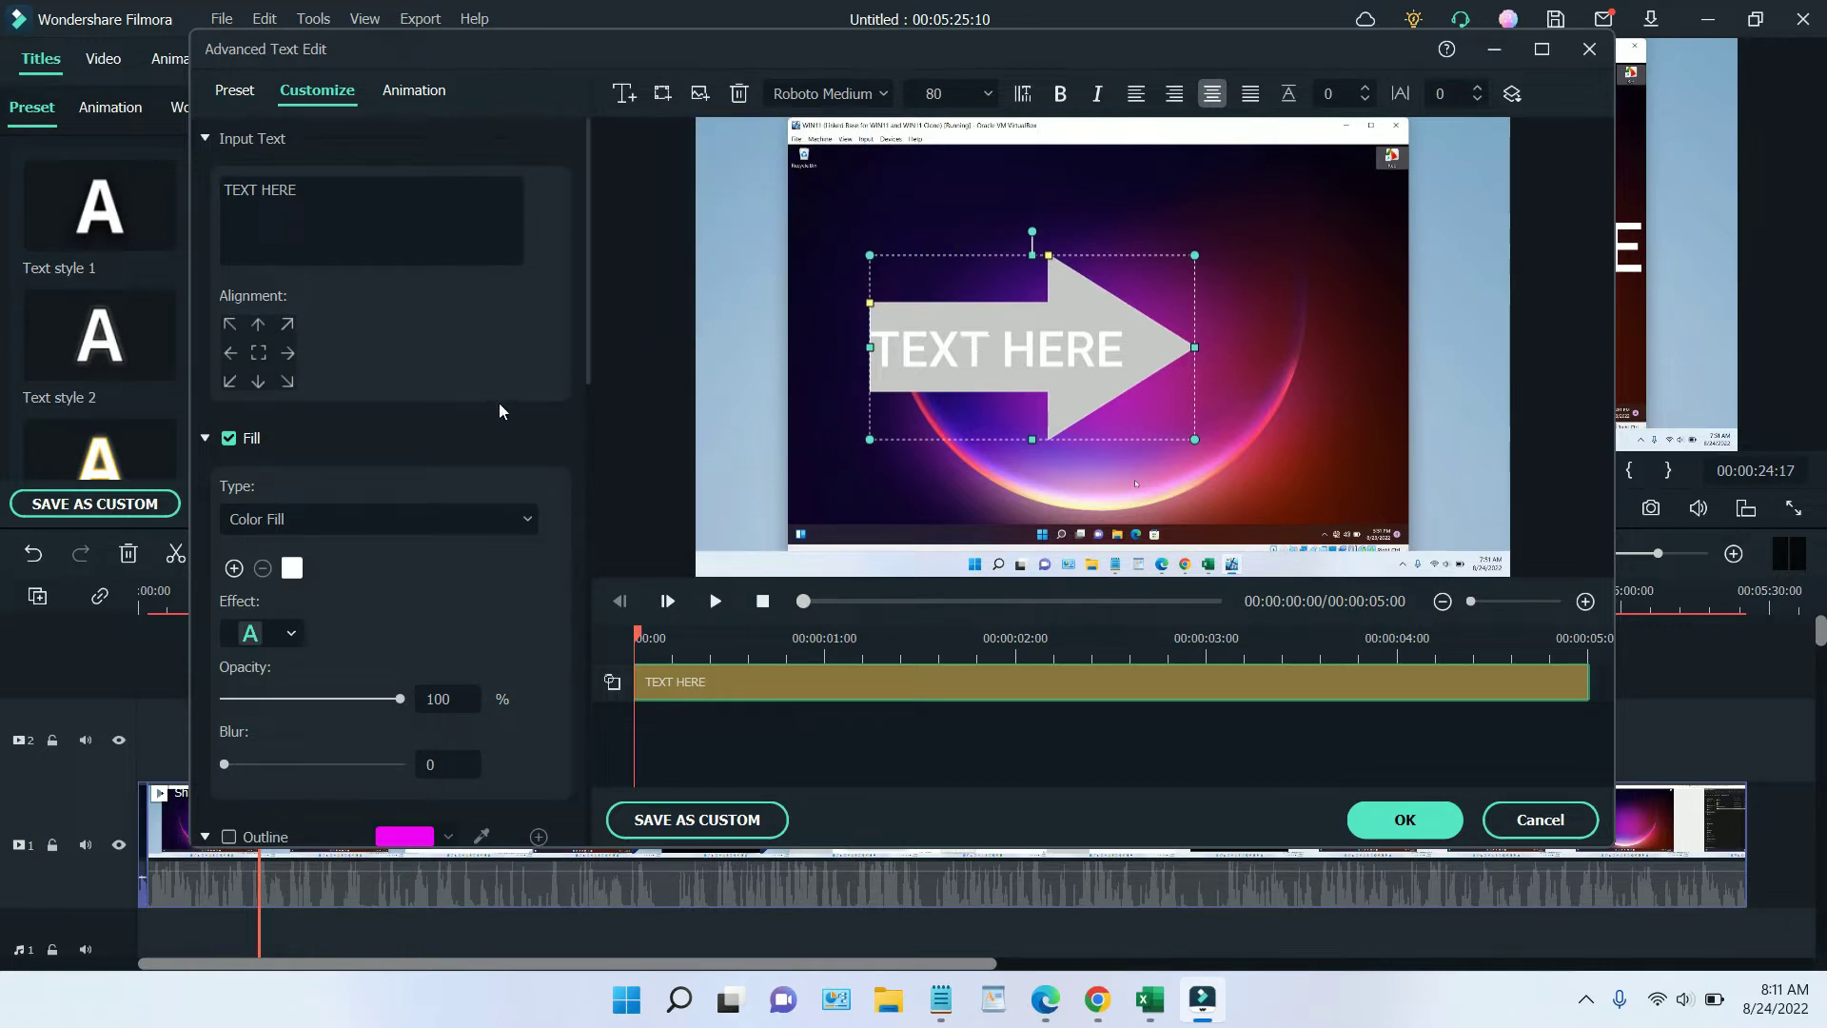
pyautogui.moveTo(1130, 348); pyautogui.dragTo(1180, 327)
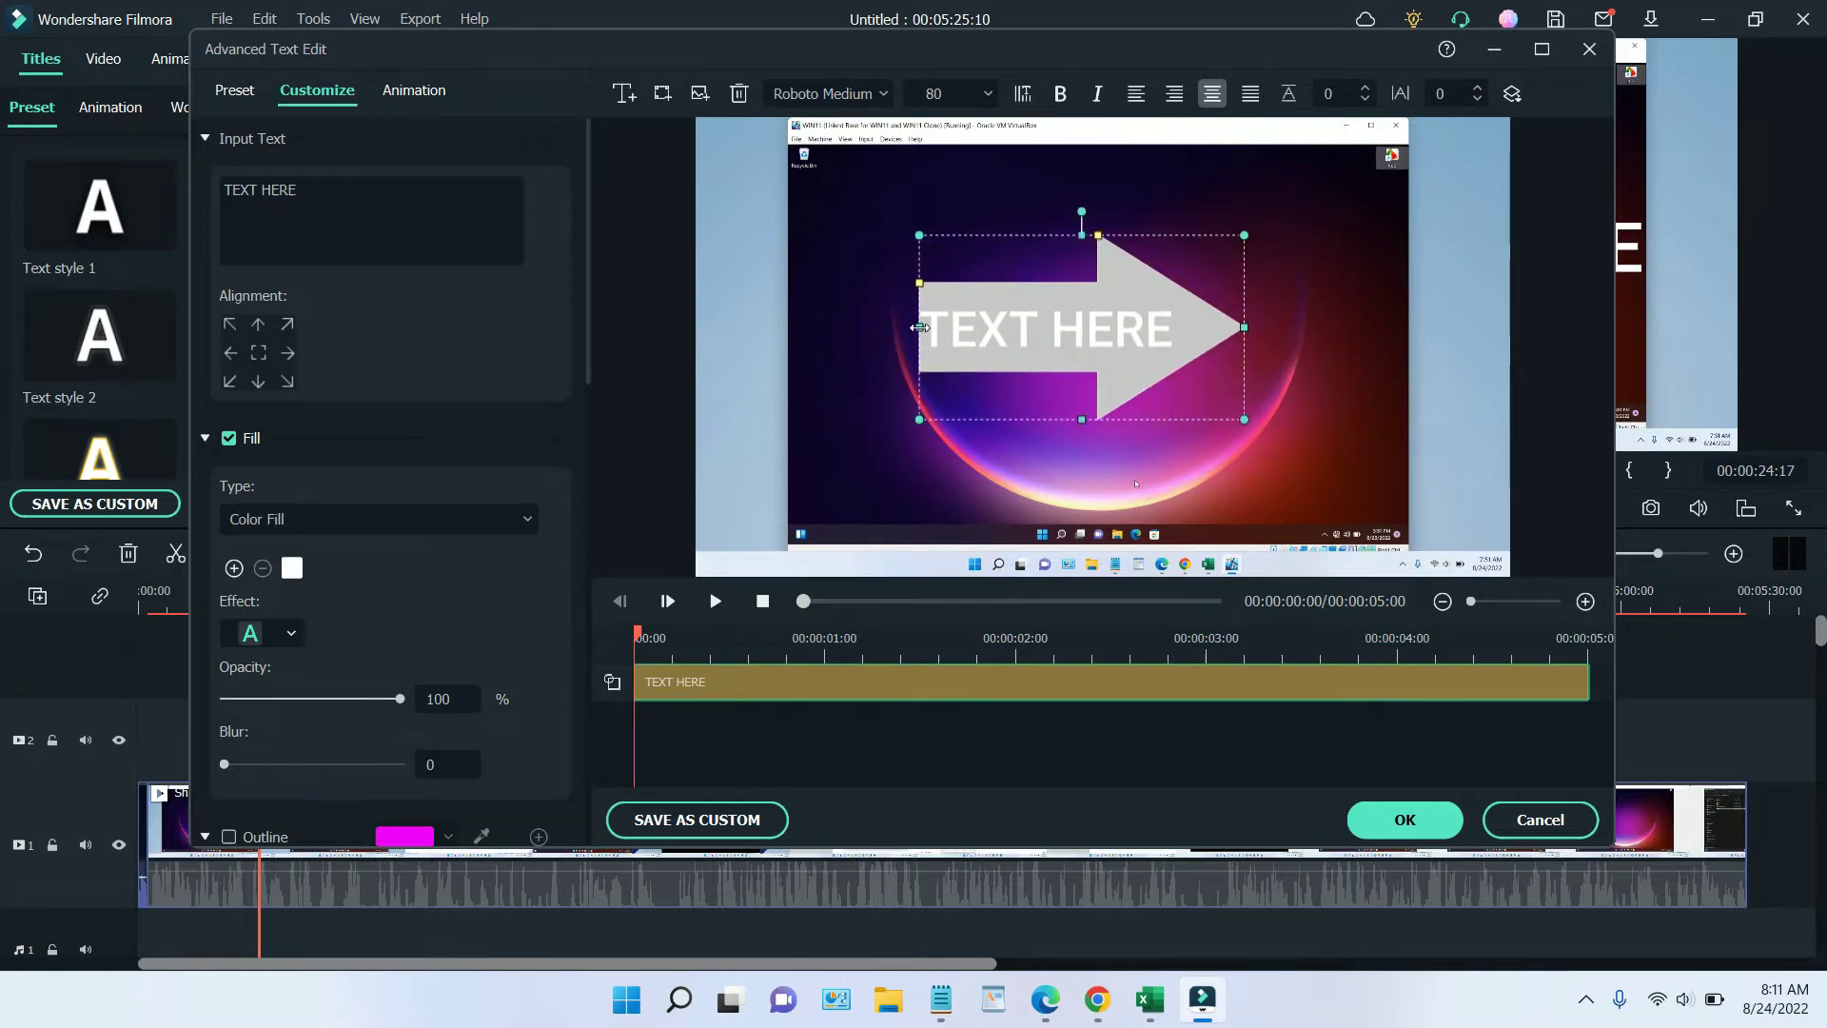
pyautogui.moveTo(919, 327); pyautogui.dragTo(759, 326)
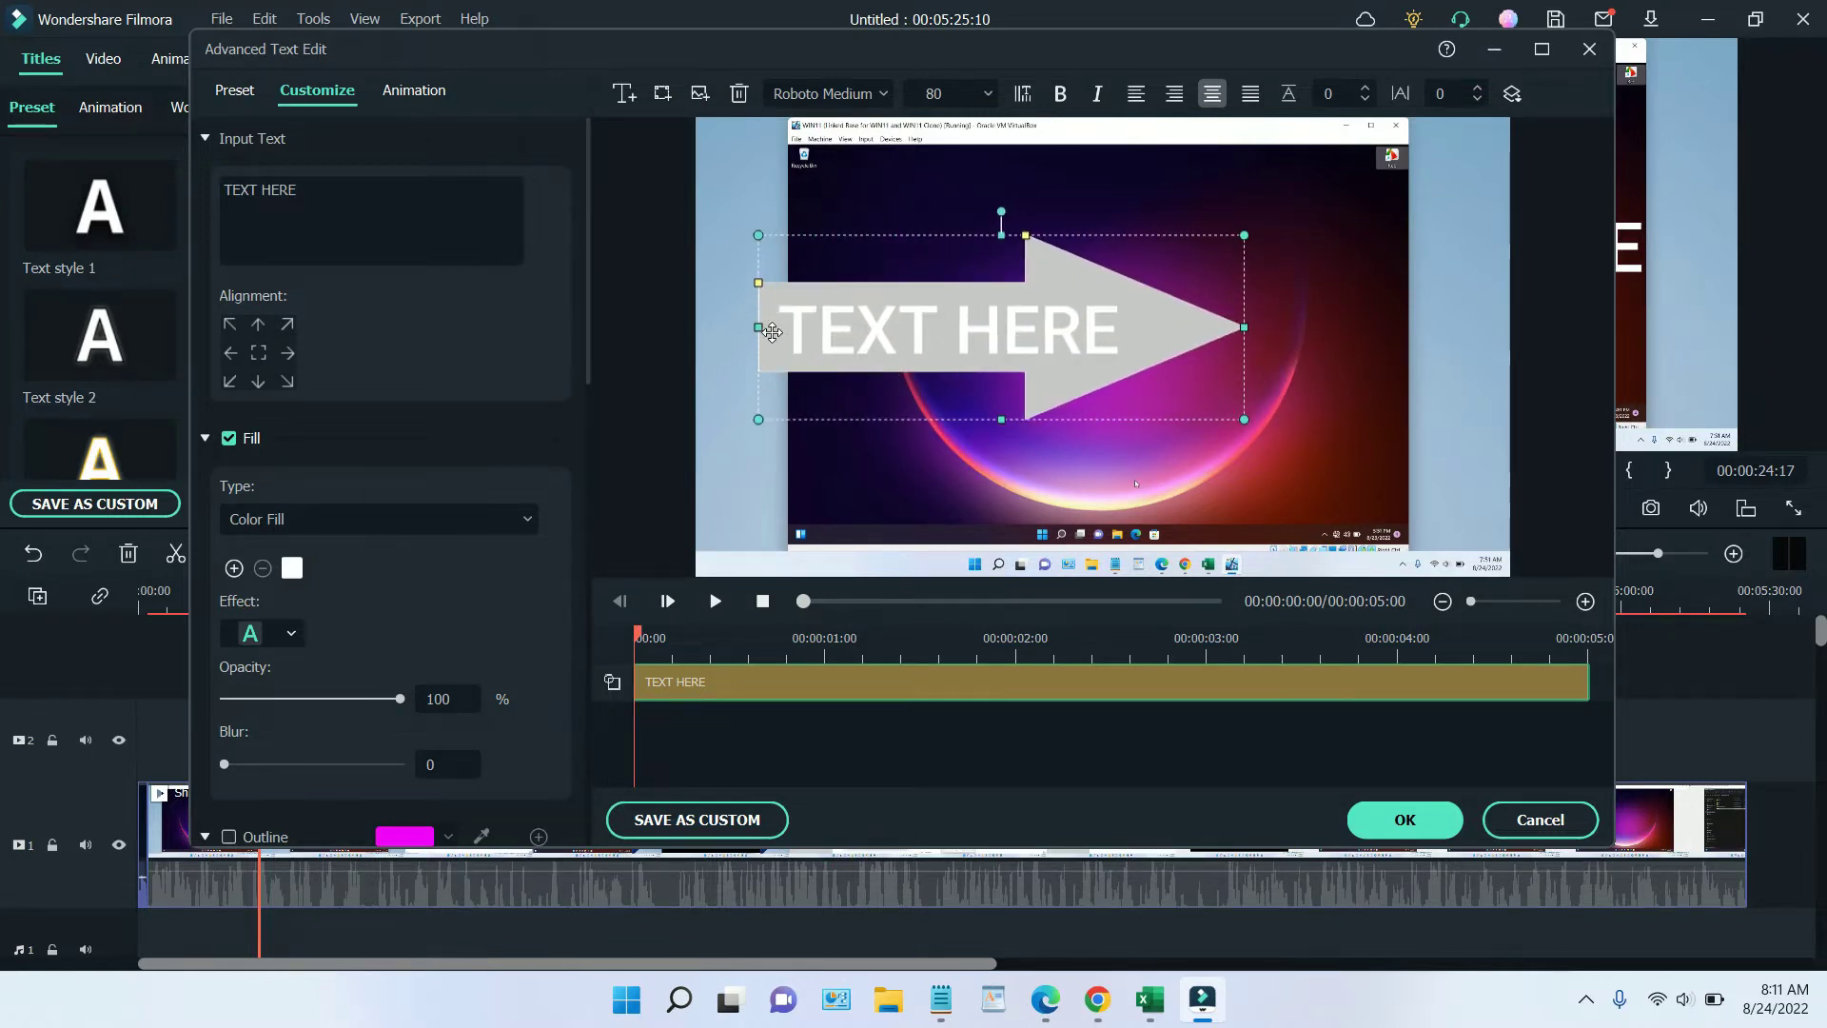
# - Set the fill of the arrow's text to a solid dark red
pyautogui.click(530, 515)
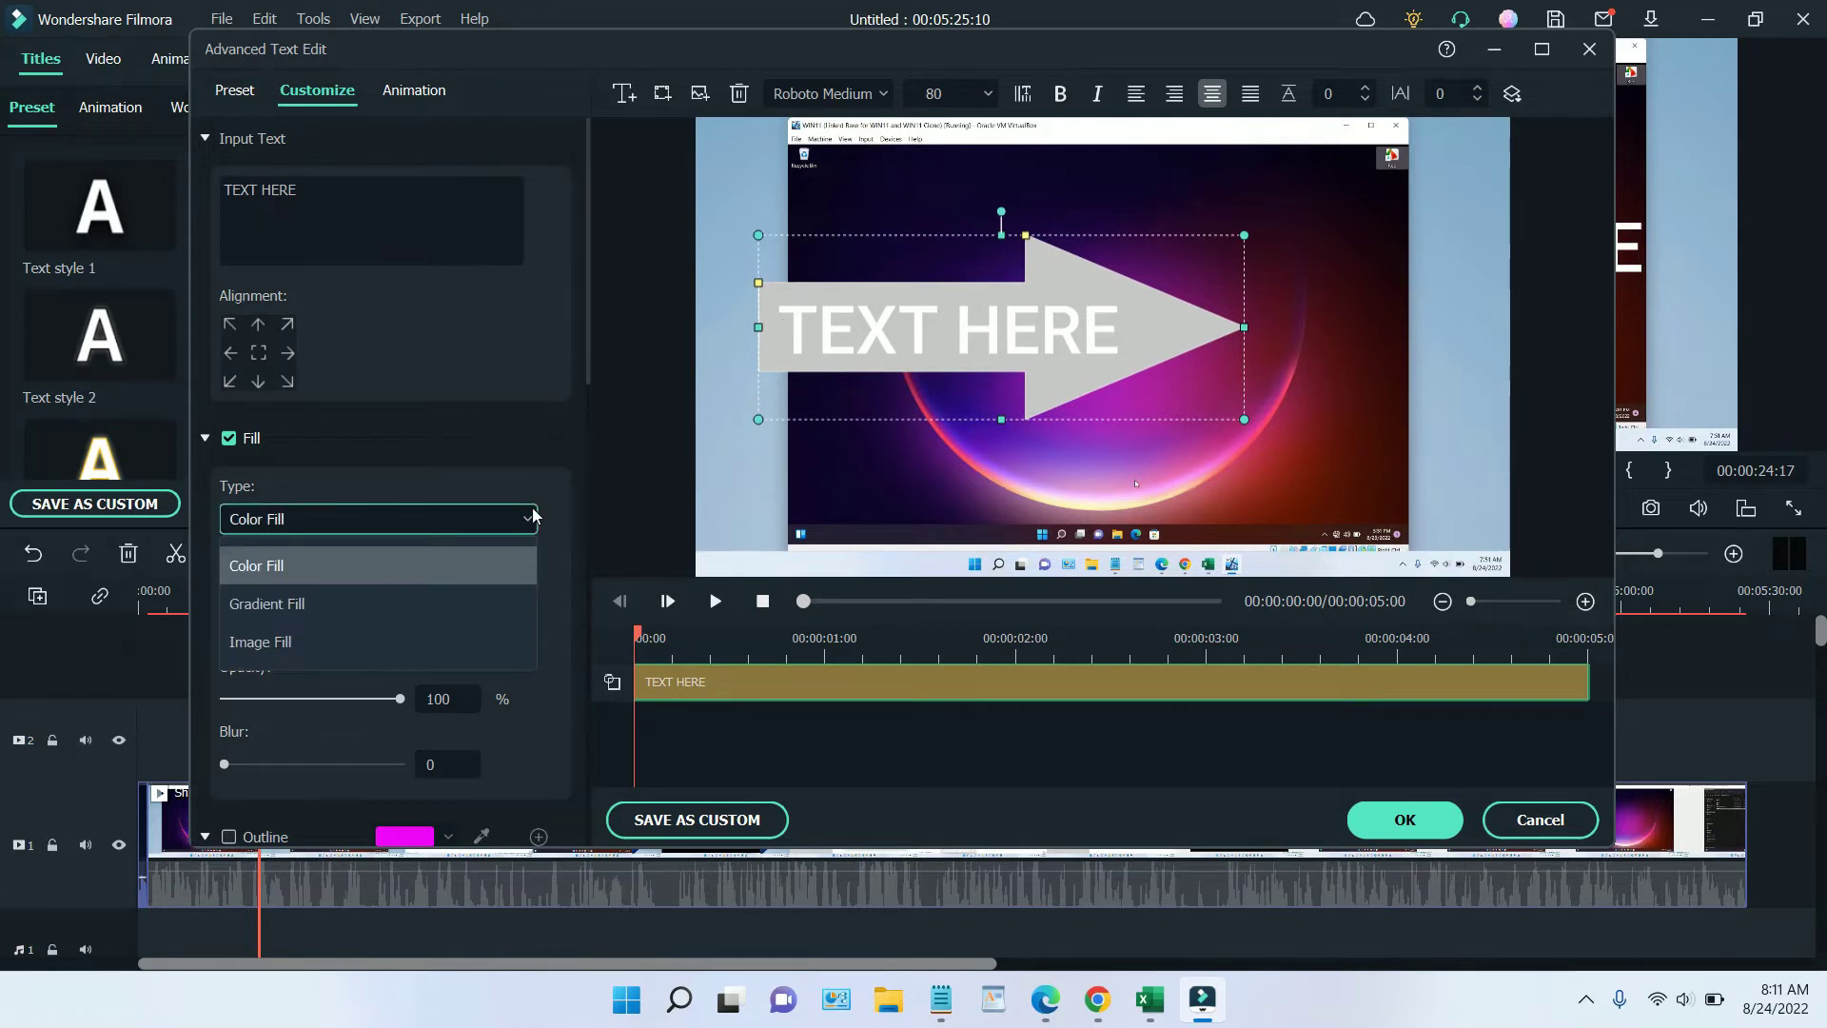
pyautogui.click(533, 512)
pyautogui.click(292, 568)
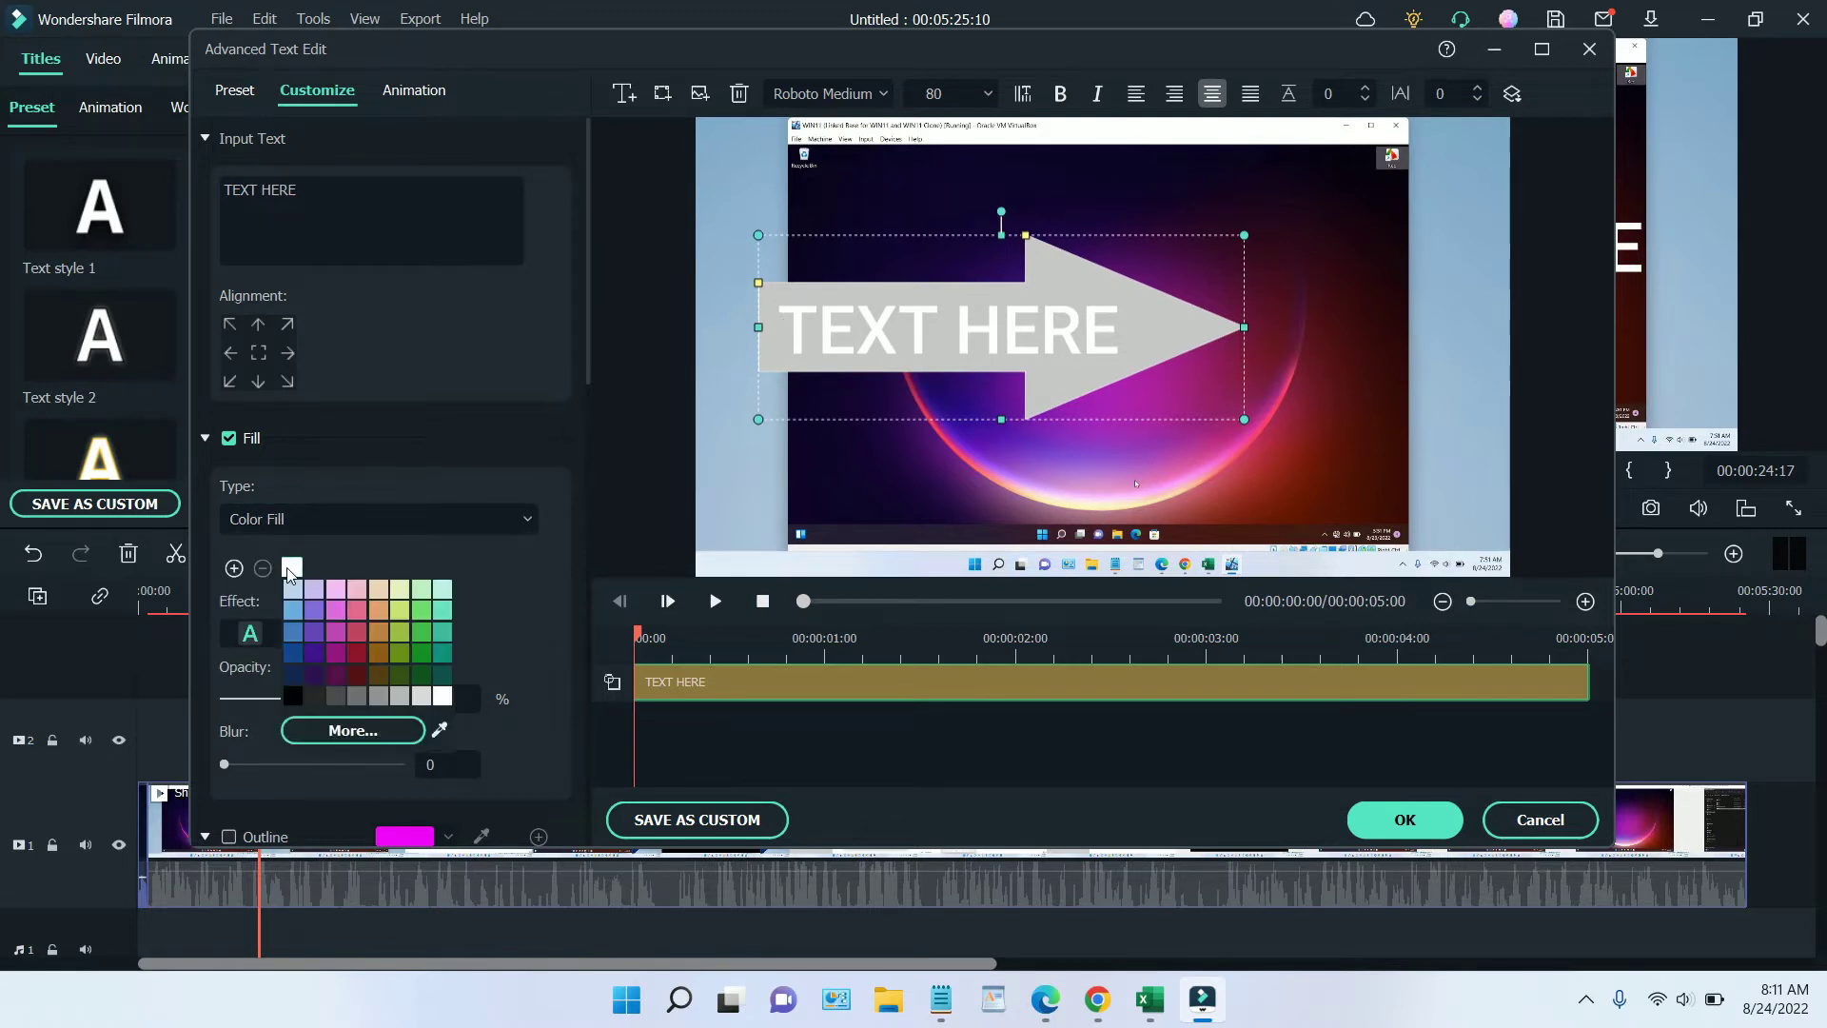
pyautogui.click(362, 653)
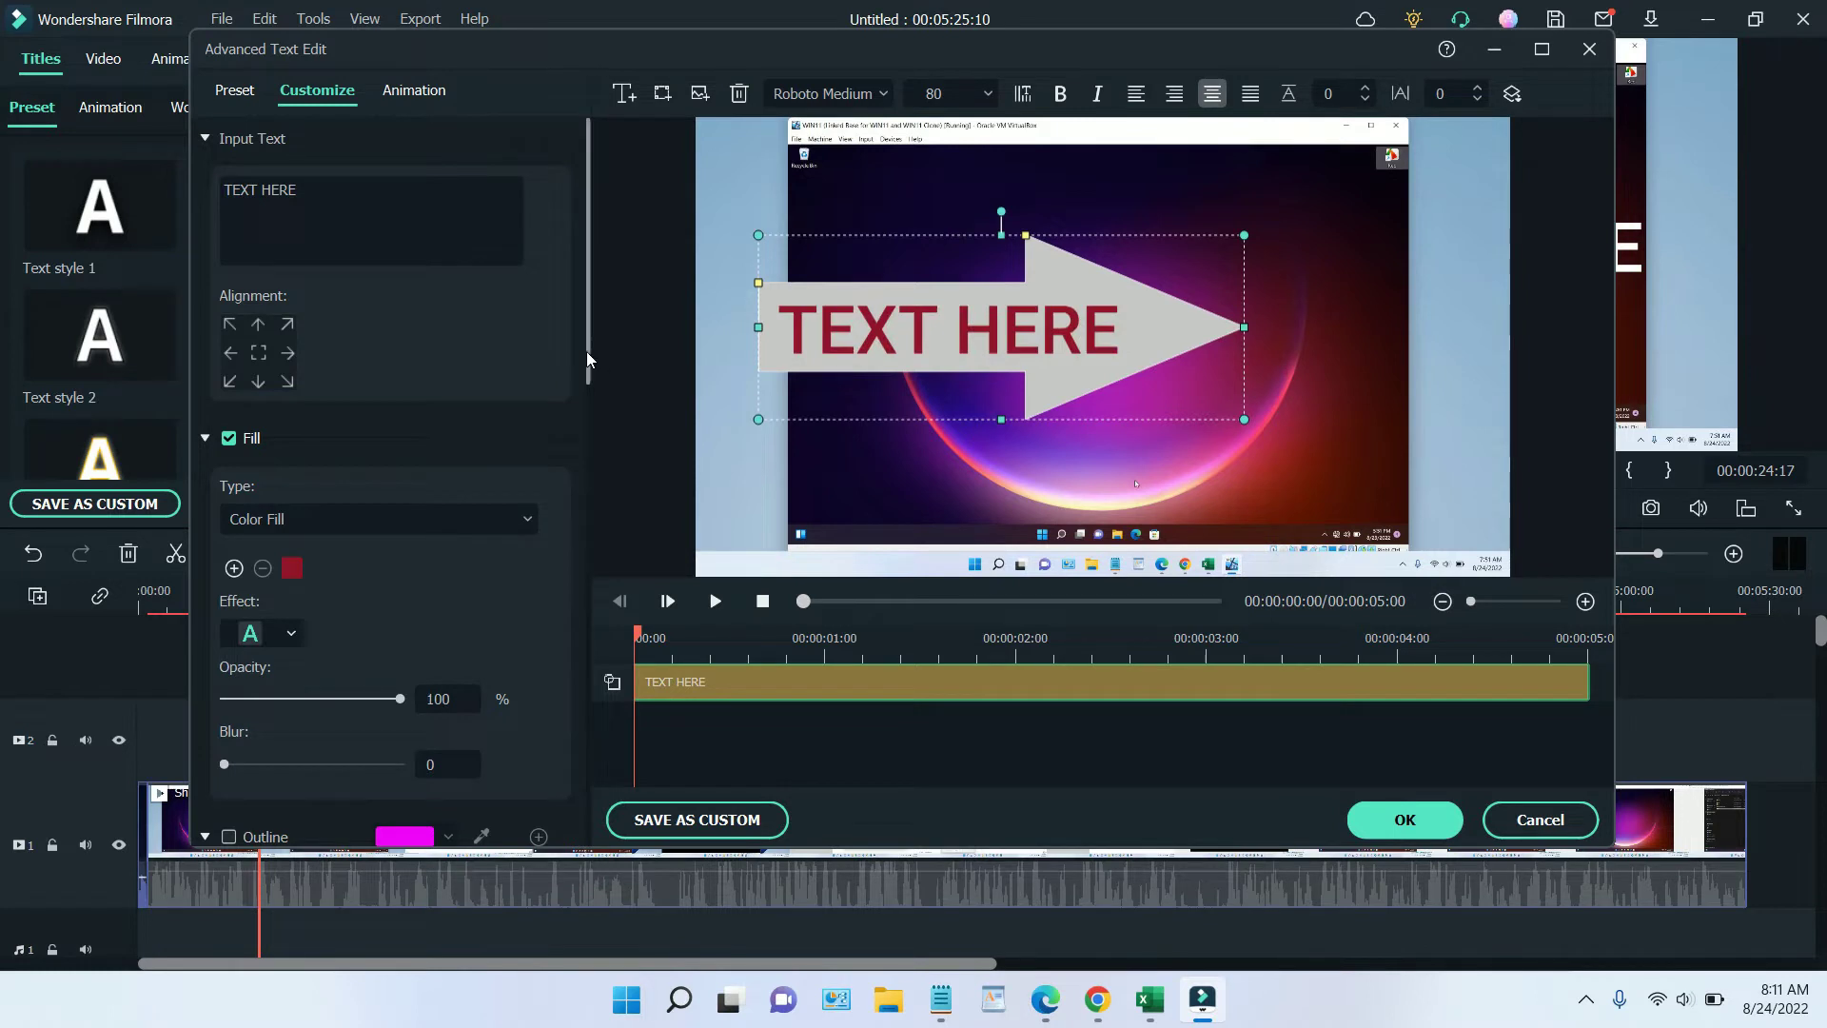
# - Set the arrow's shape fill to a light yellow-green
pyautogui.scroll(-3, 587, 351)
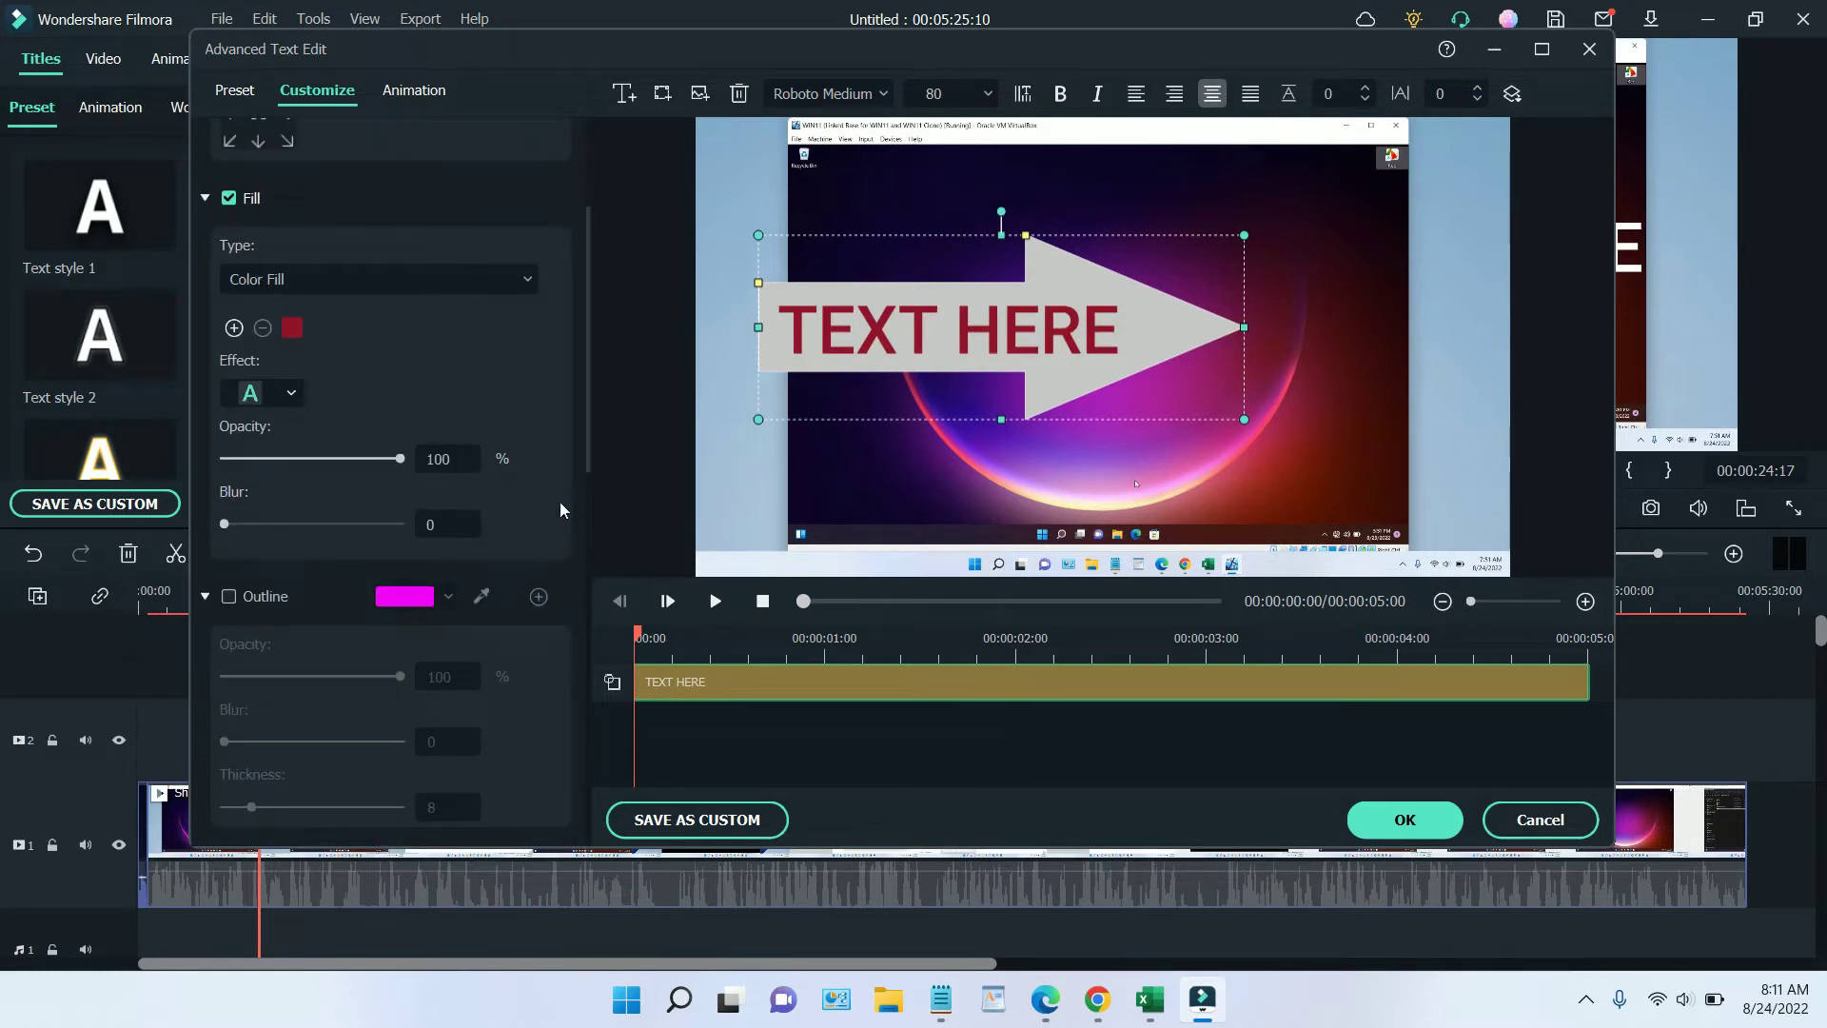
pyautogui.moveTo(587, 394); pyautogui.dragTo(588, 678)
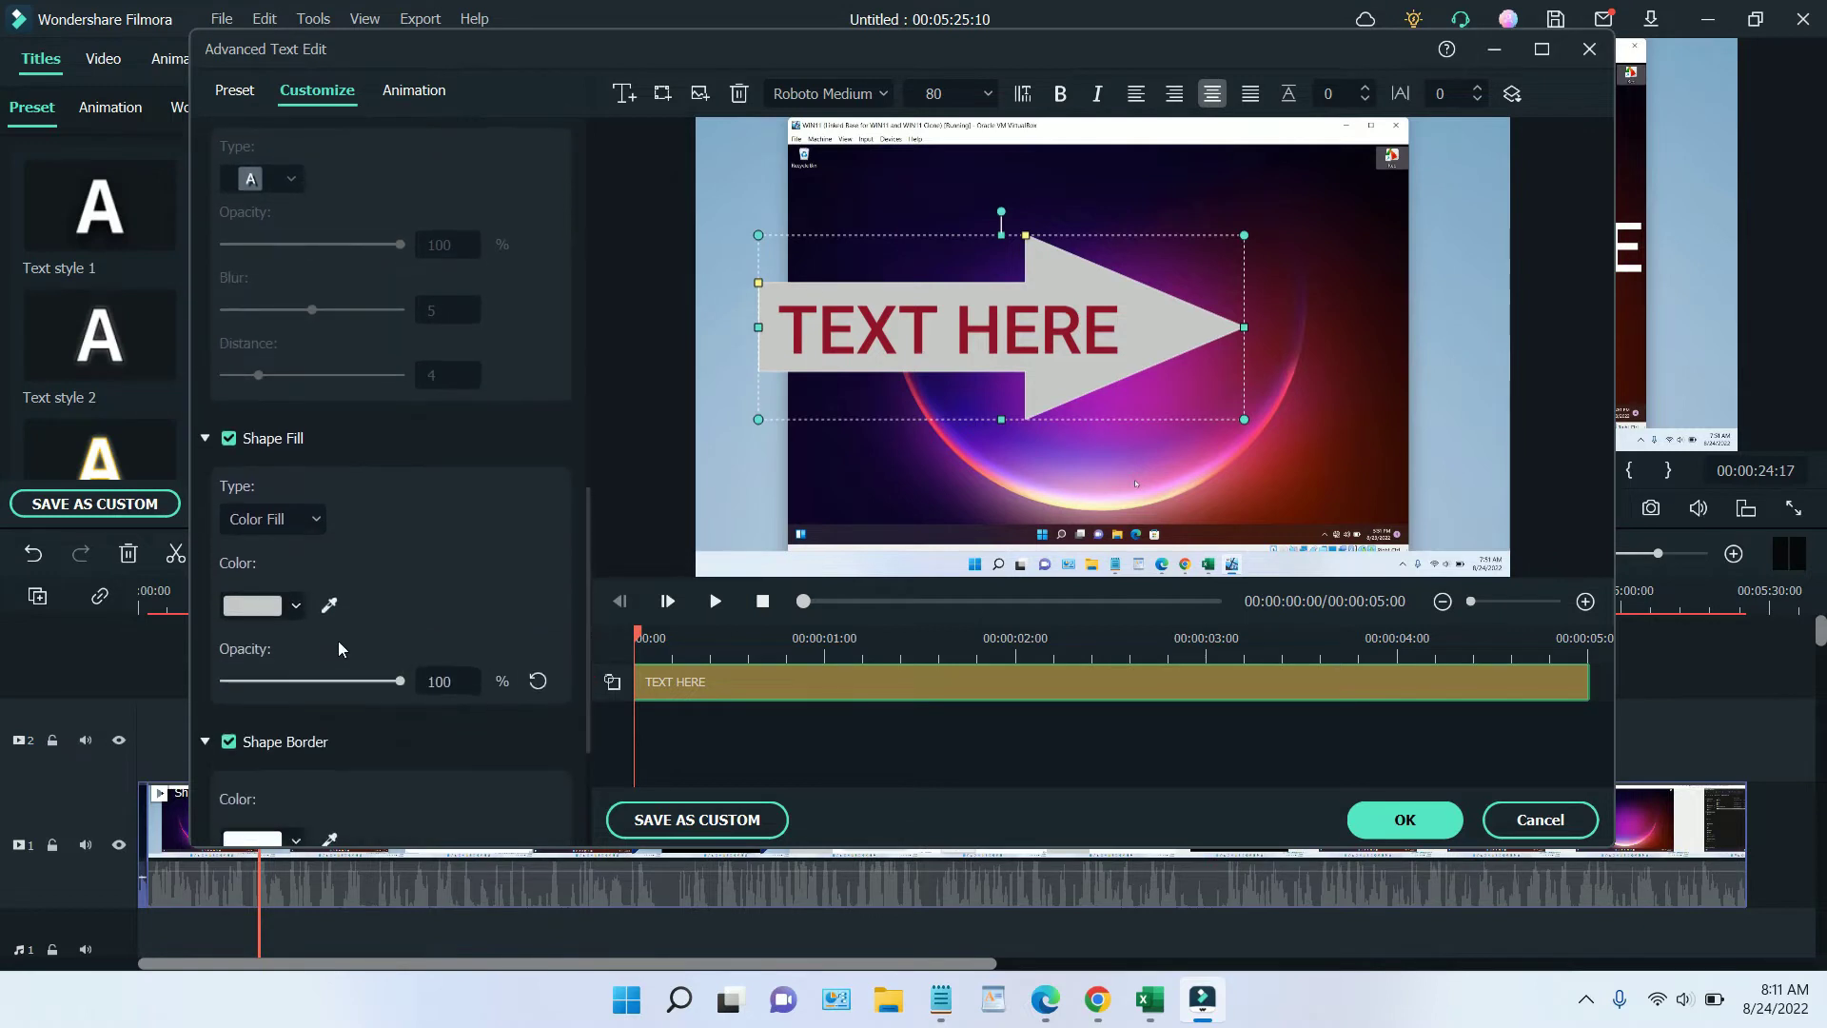
pyautogui.click(296, 609)
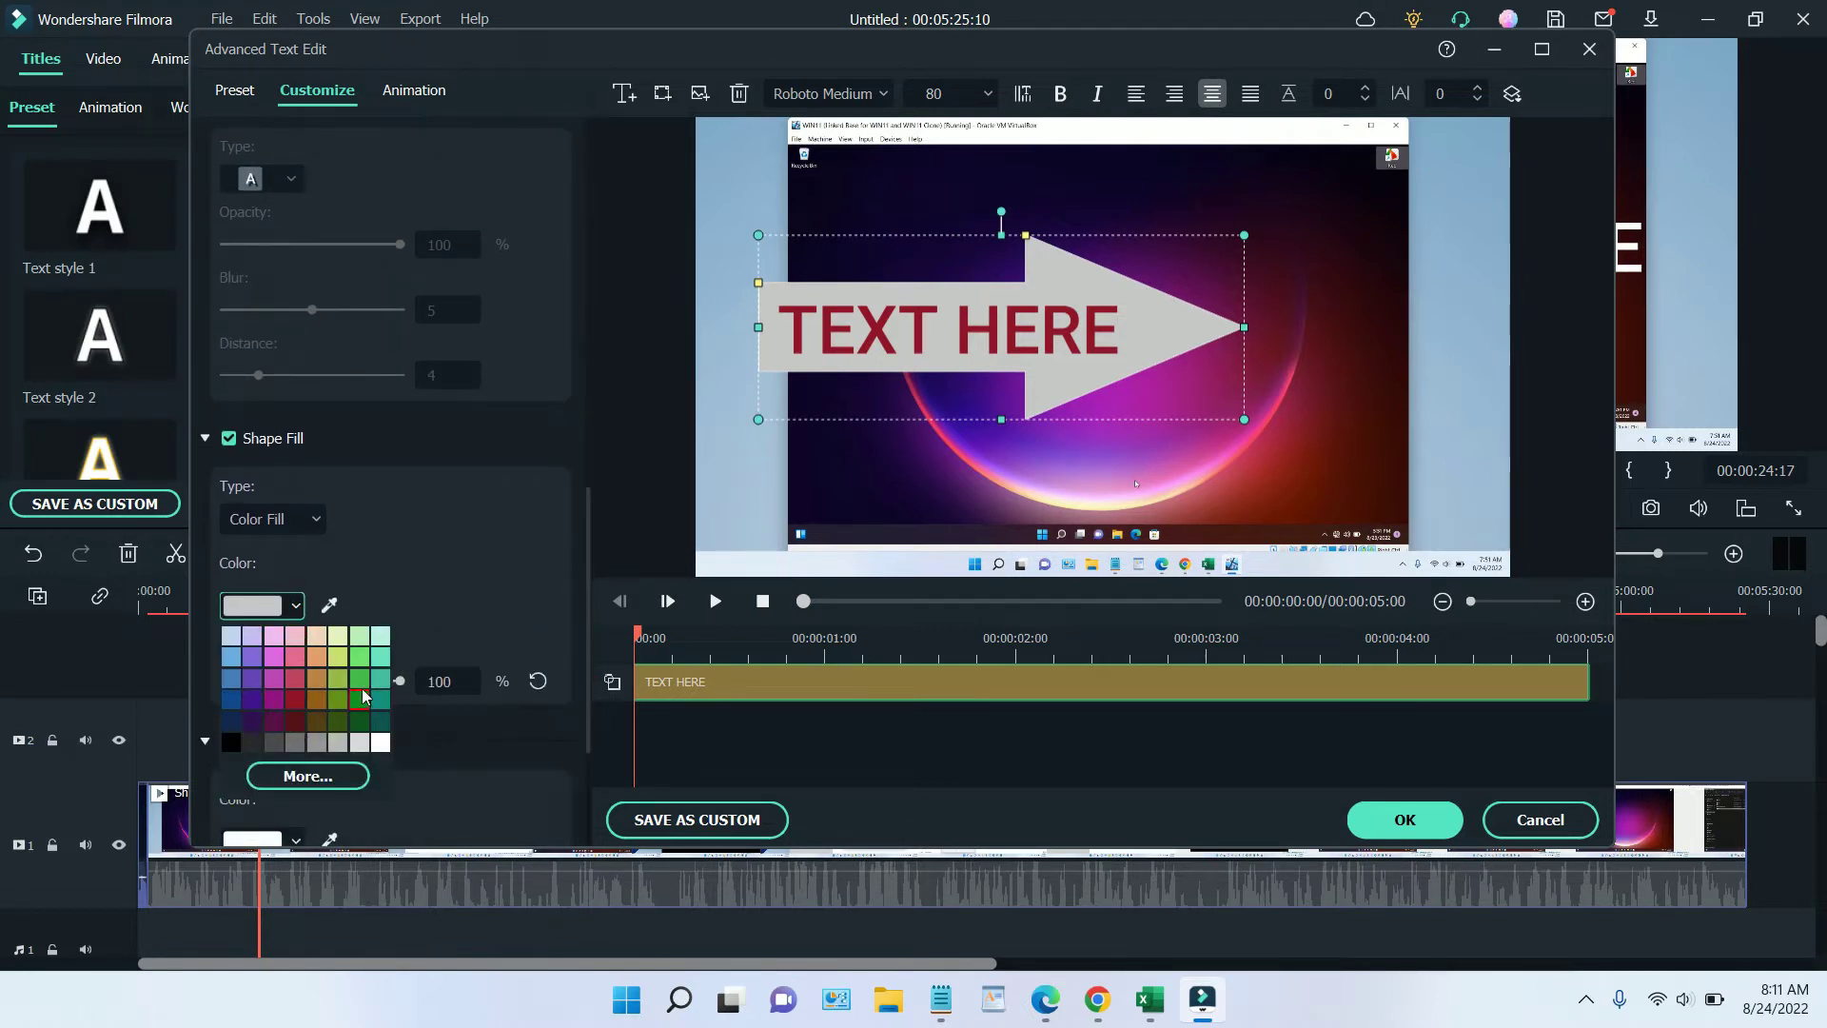
pyautogui.click(341, 660)
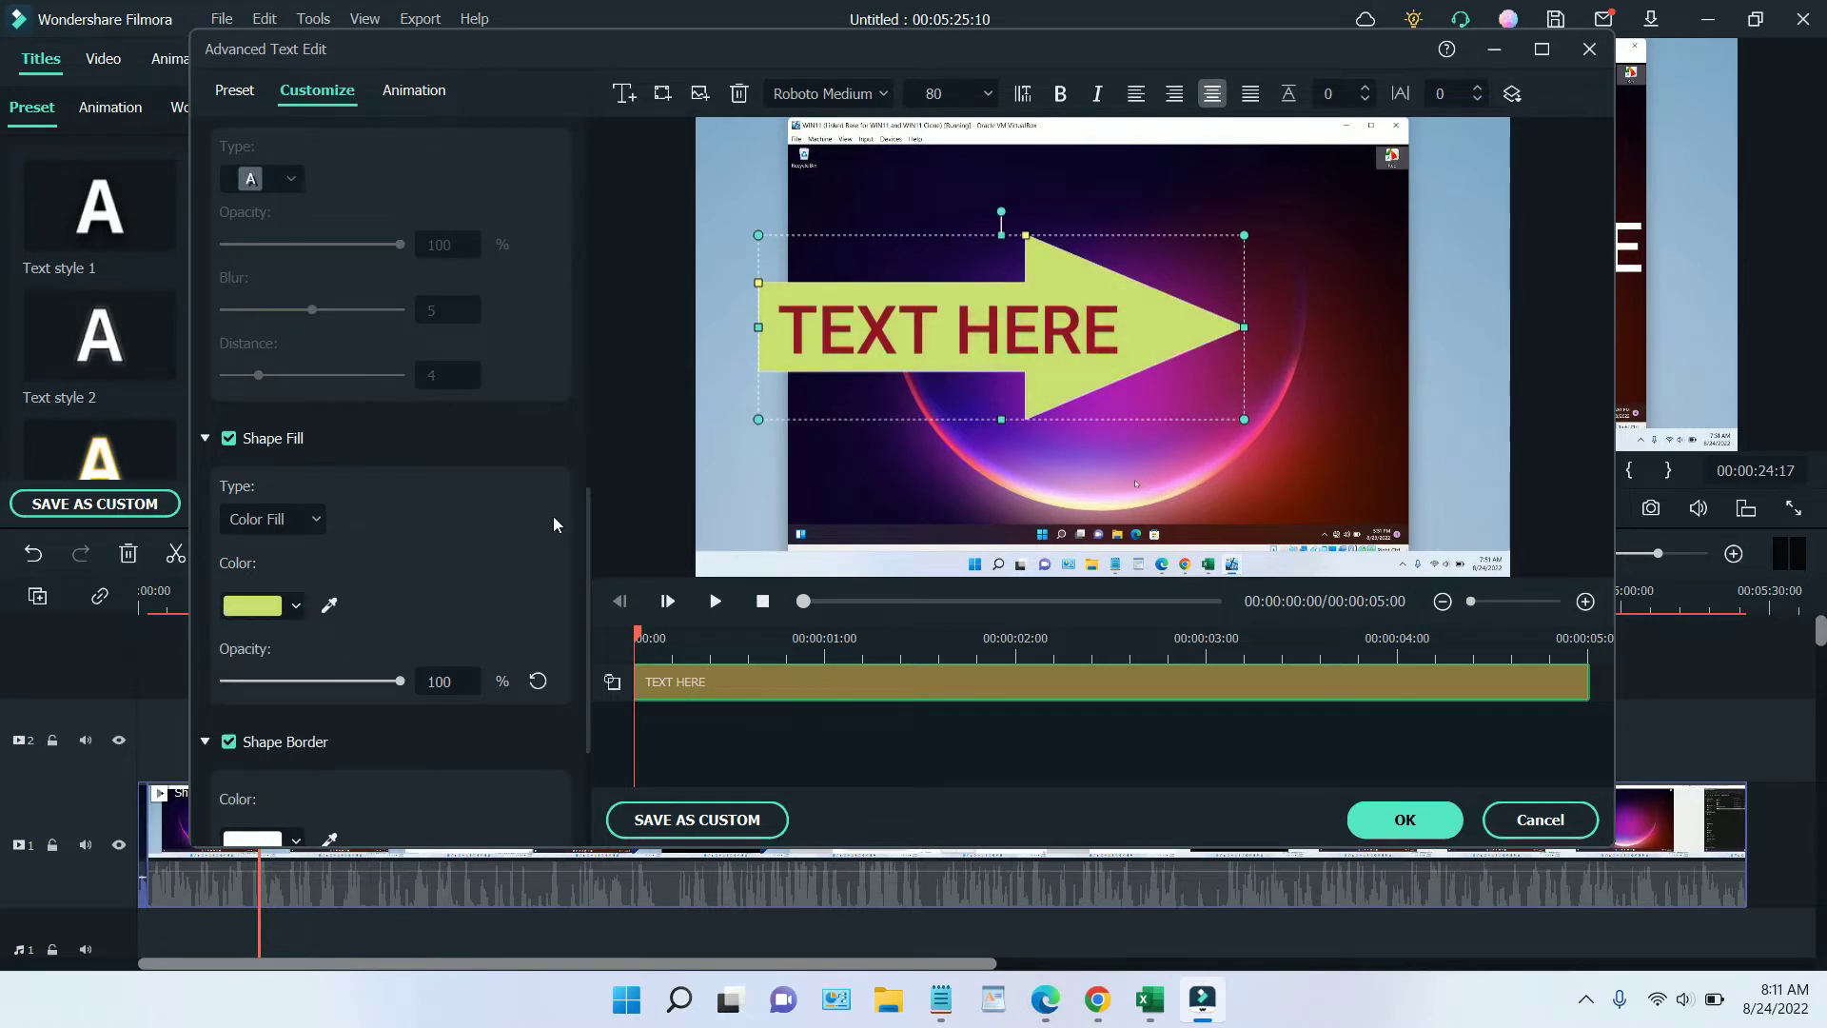
# - Set the arrow's shape fill to the custom red #ff0000 and centre the arrow horizontally in the frame
pyautogui.click(298, 609)
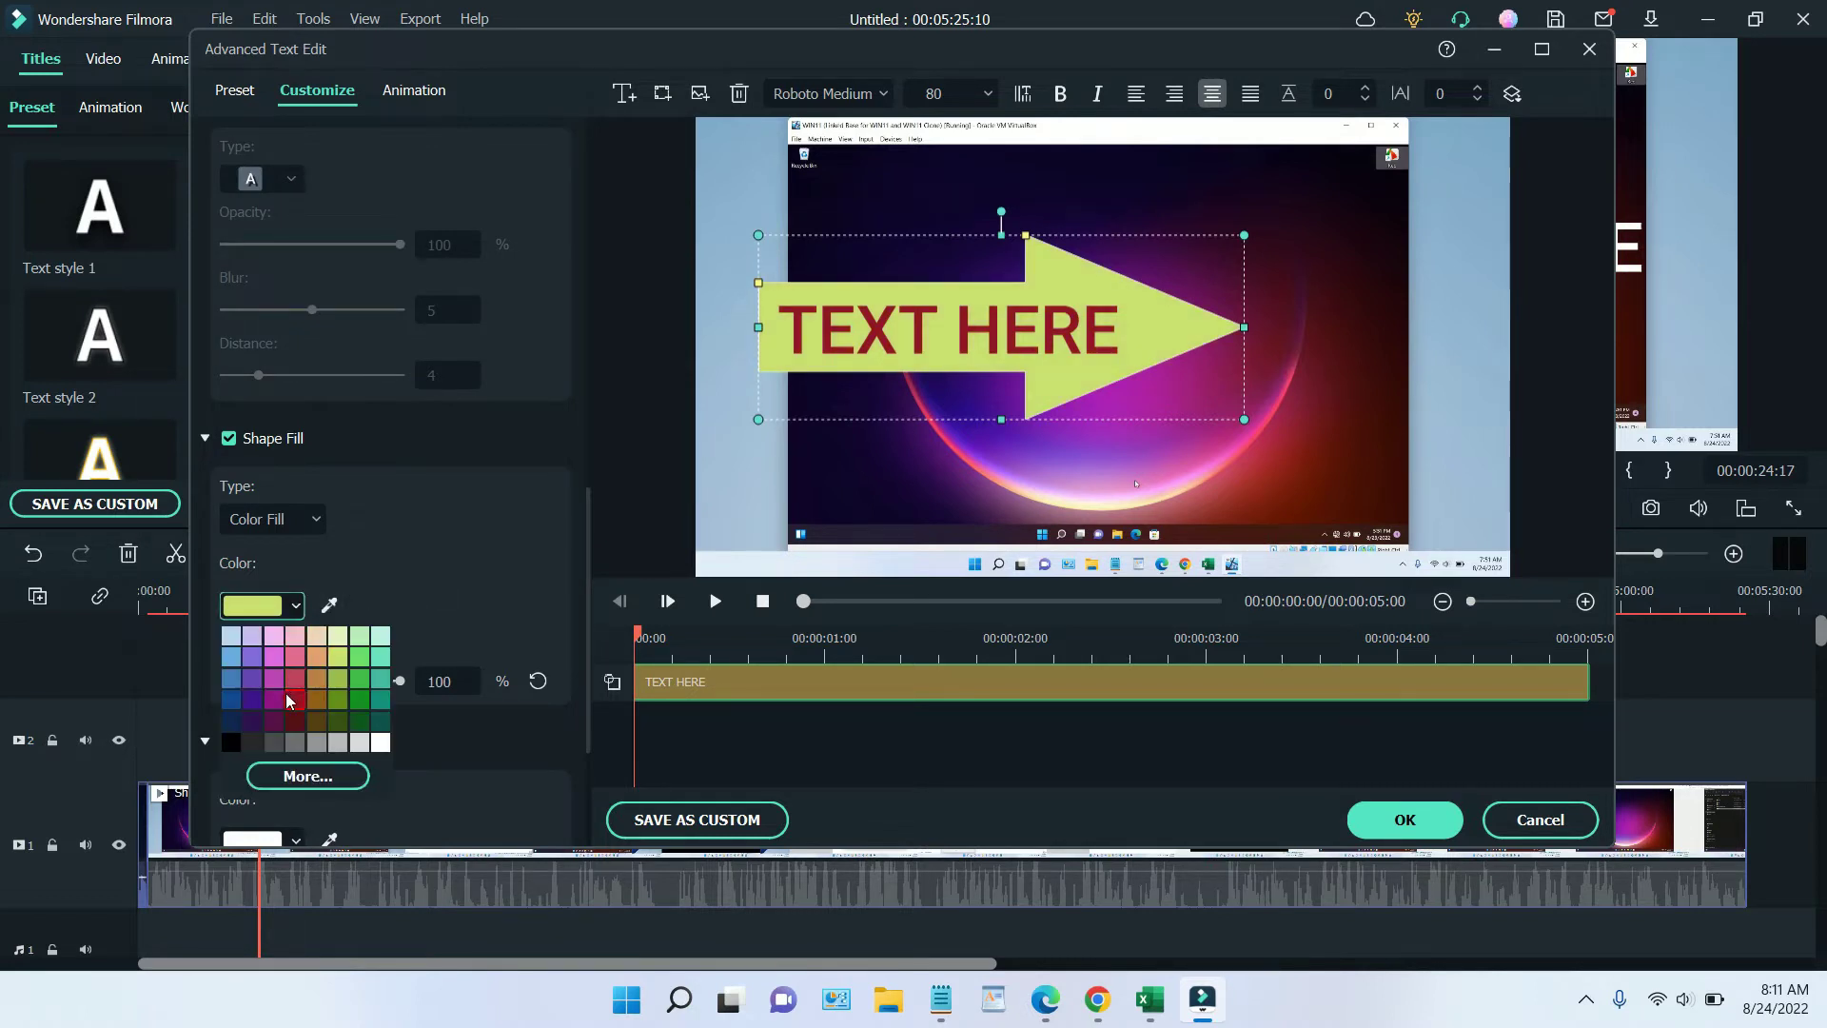
pyautogui.click(309, 774)
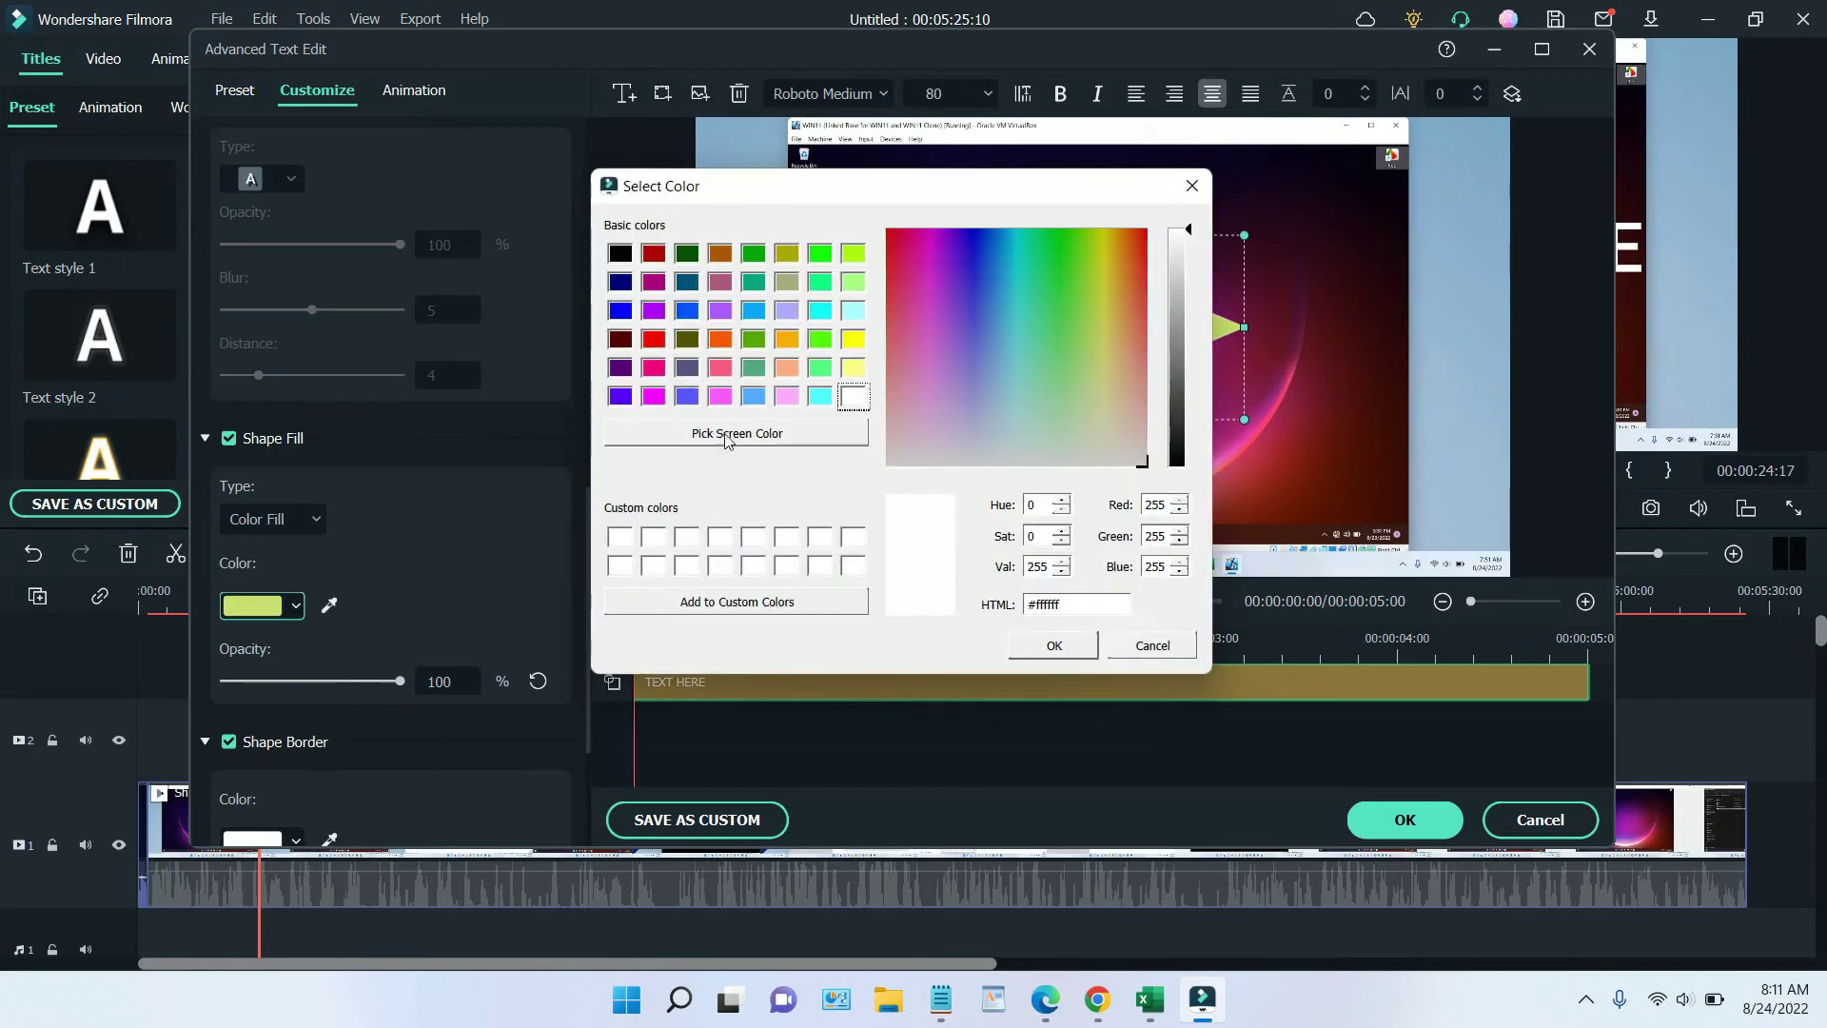
pyautogui.click(654, 339)
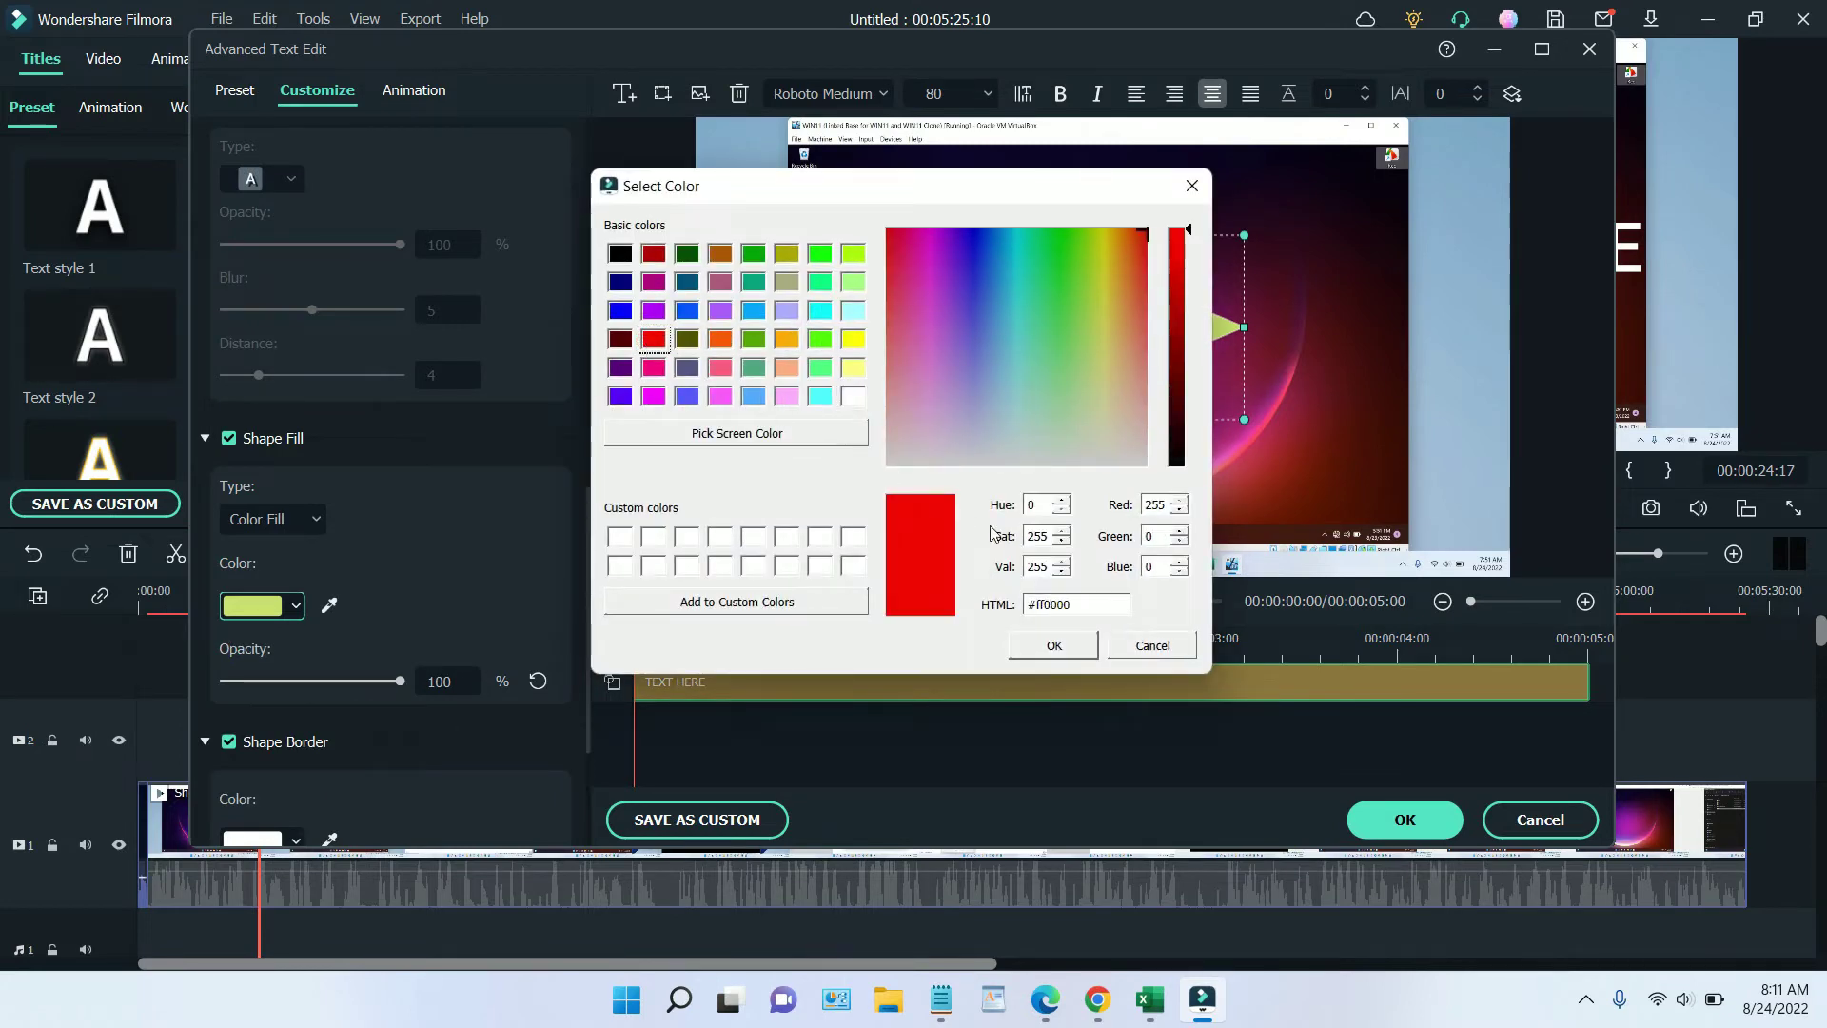
pyautogui.click(1052, 646)
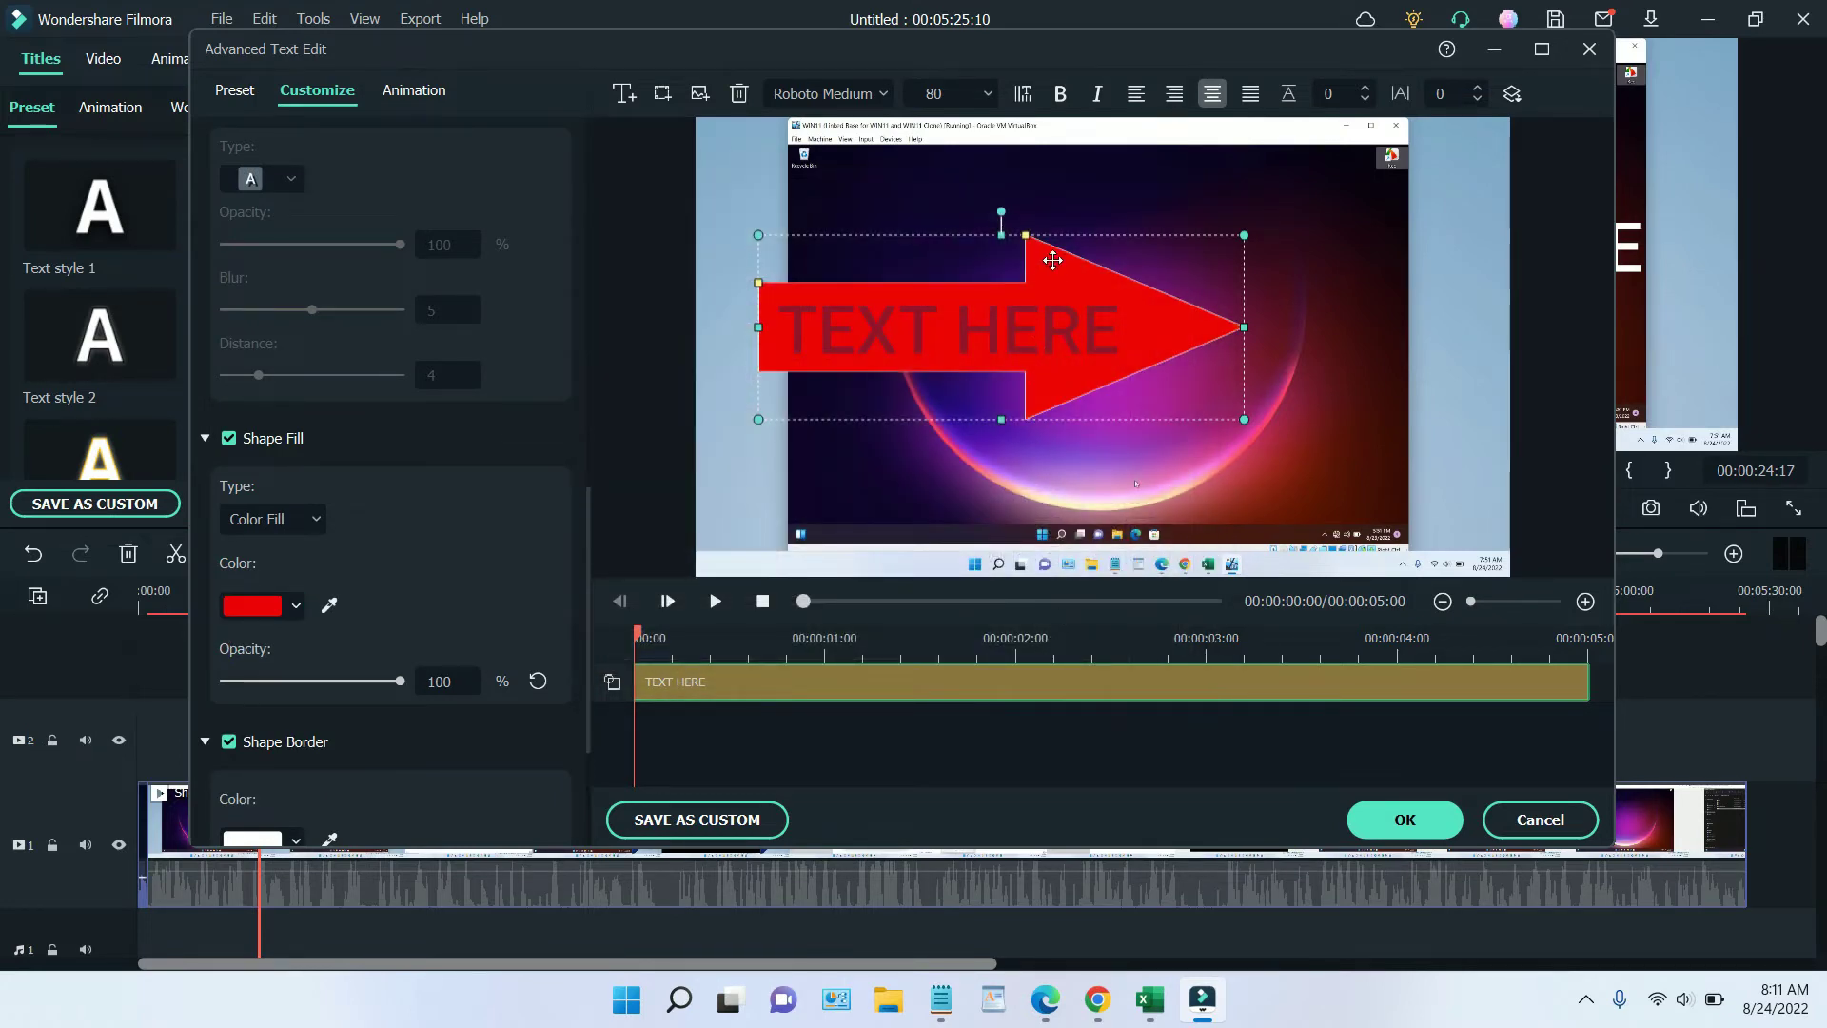
pyautogui.moveTo(1142, 249); pyautogui.dragTo(1162, 245)
# - Give the arrow a dark purple shape border with a thickness of 16
pyautogui.scroll(-3, 476, 628)
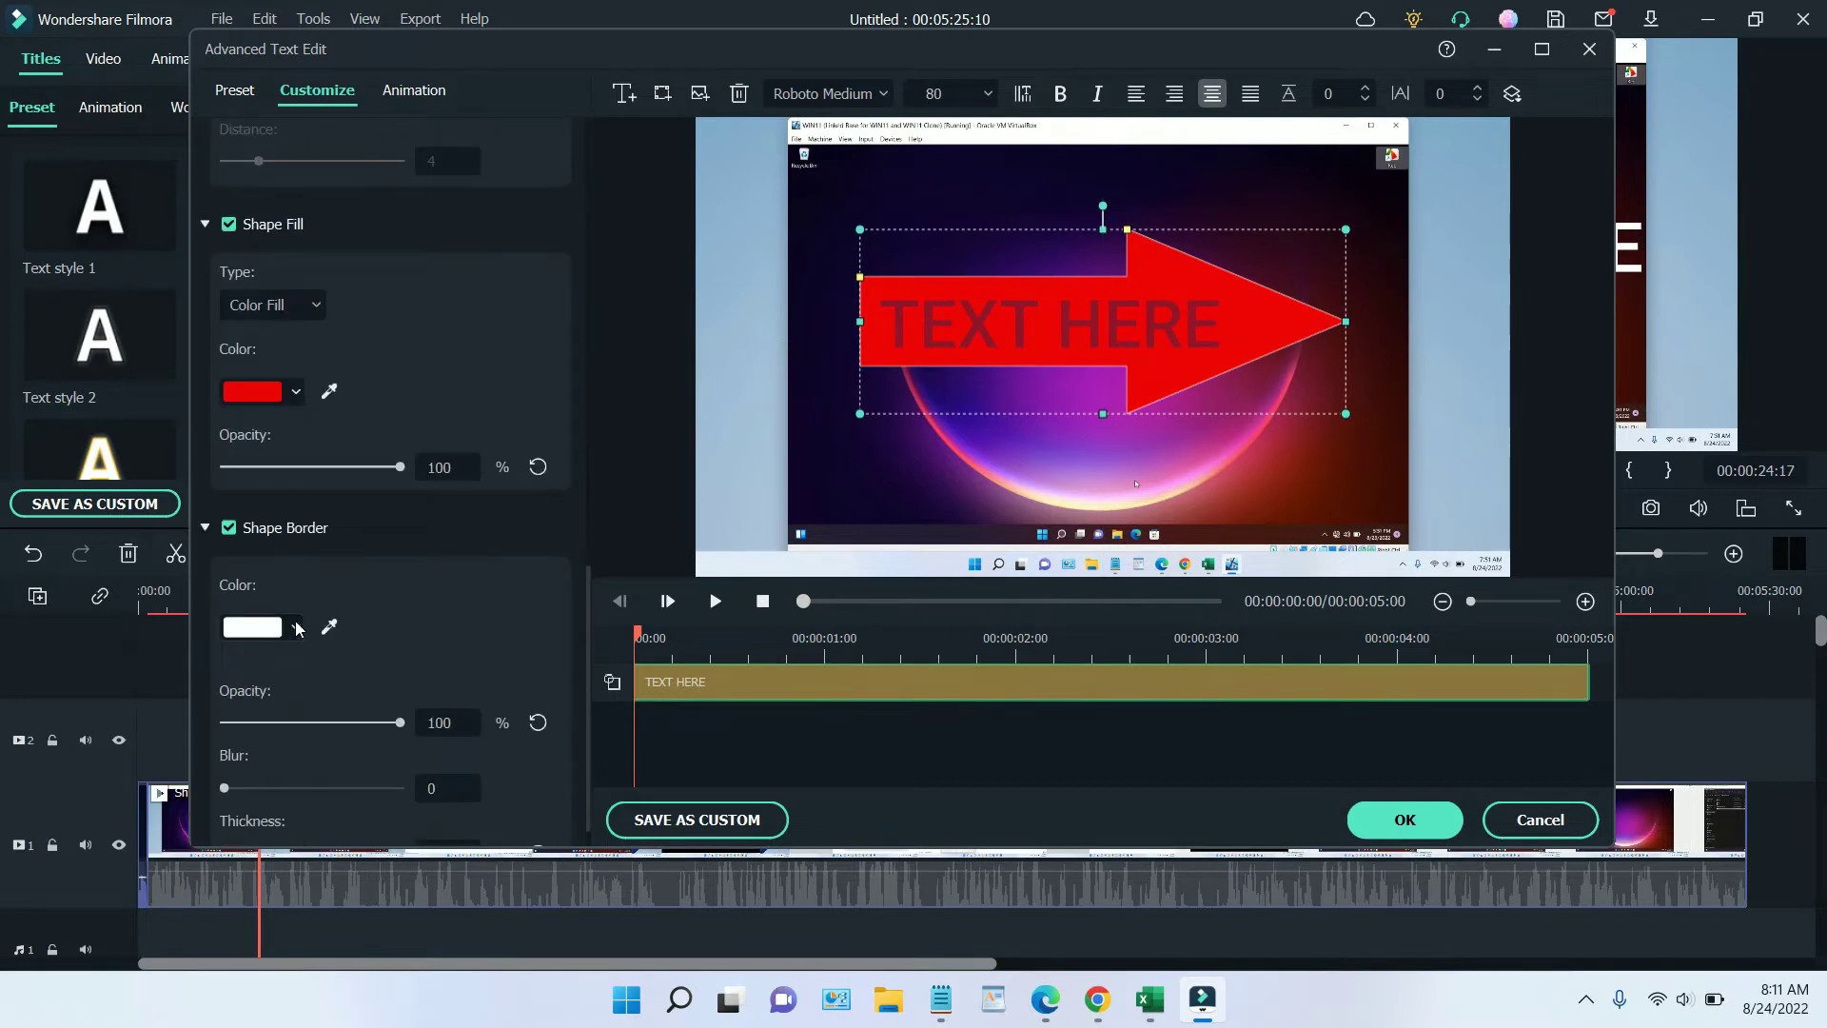
pyautogui.click(297, 628)
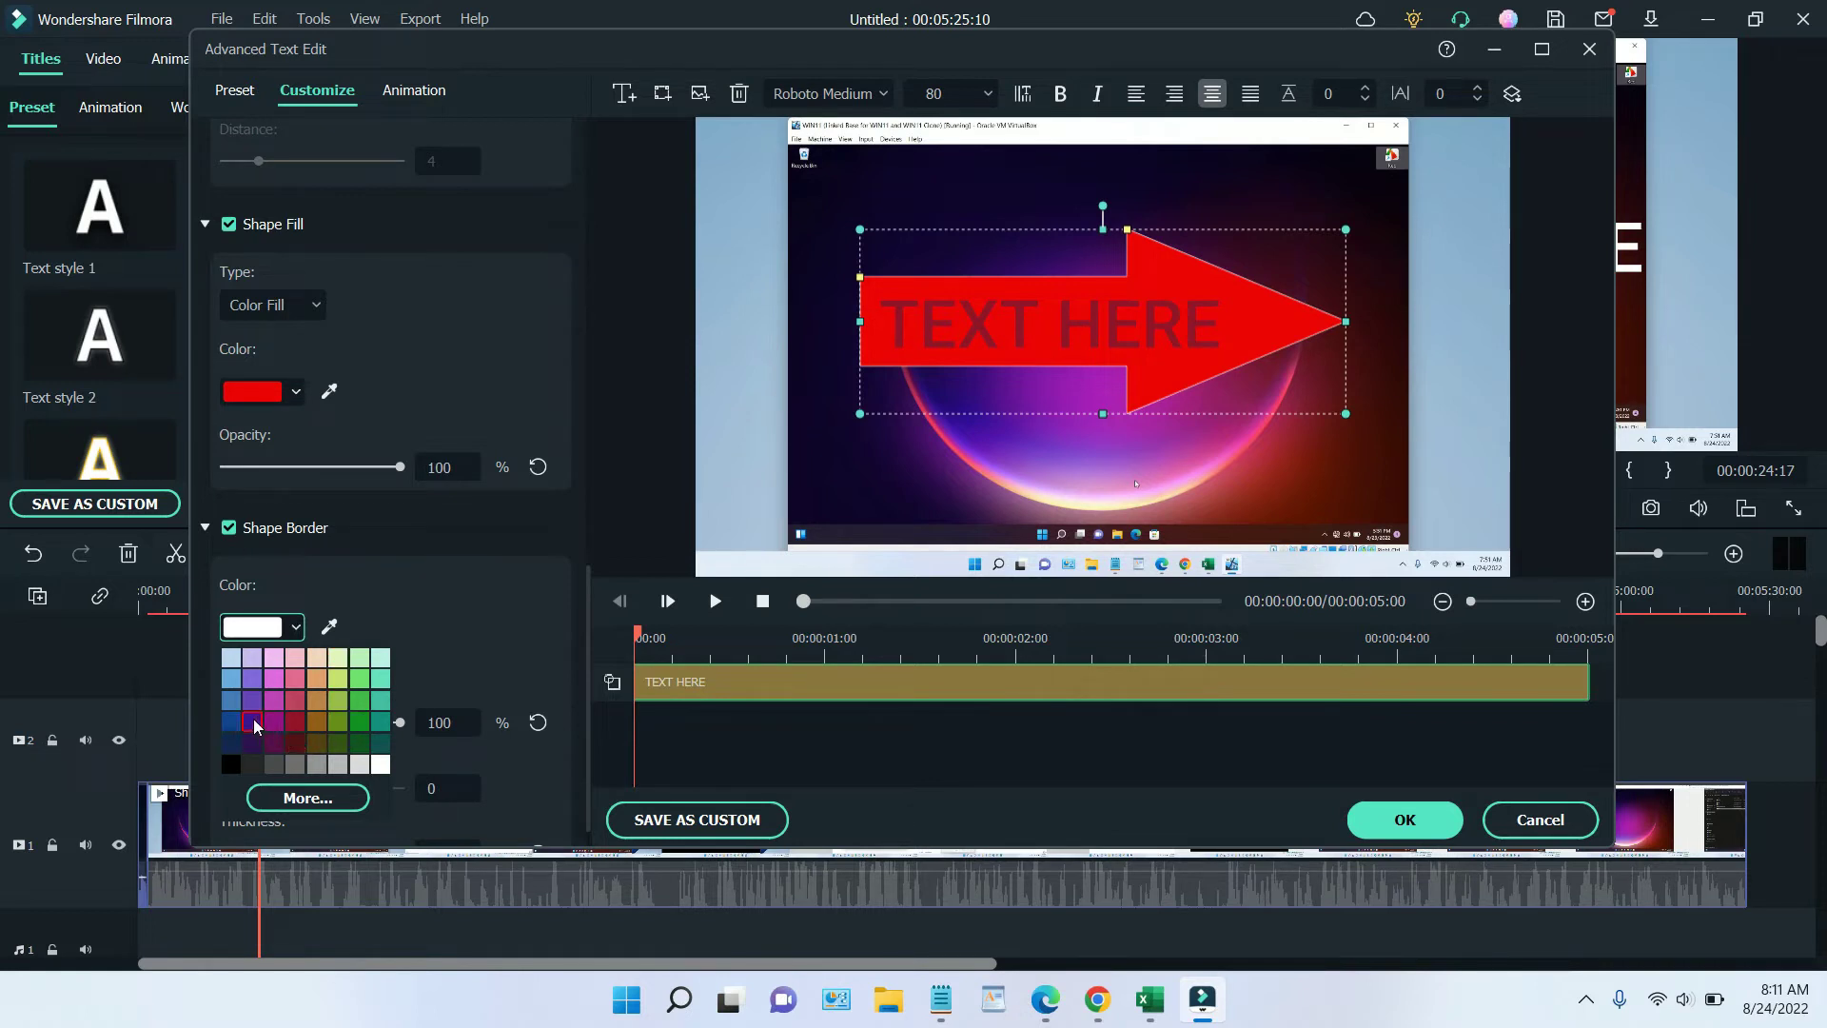
pyautogui.click(253, 720)
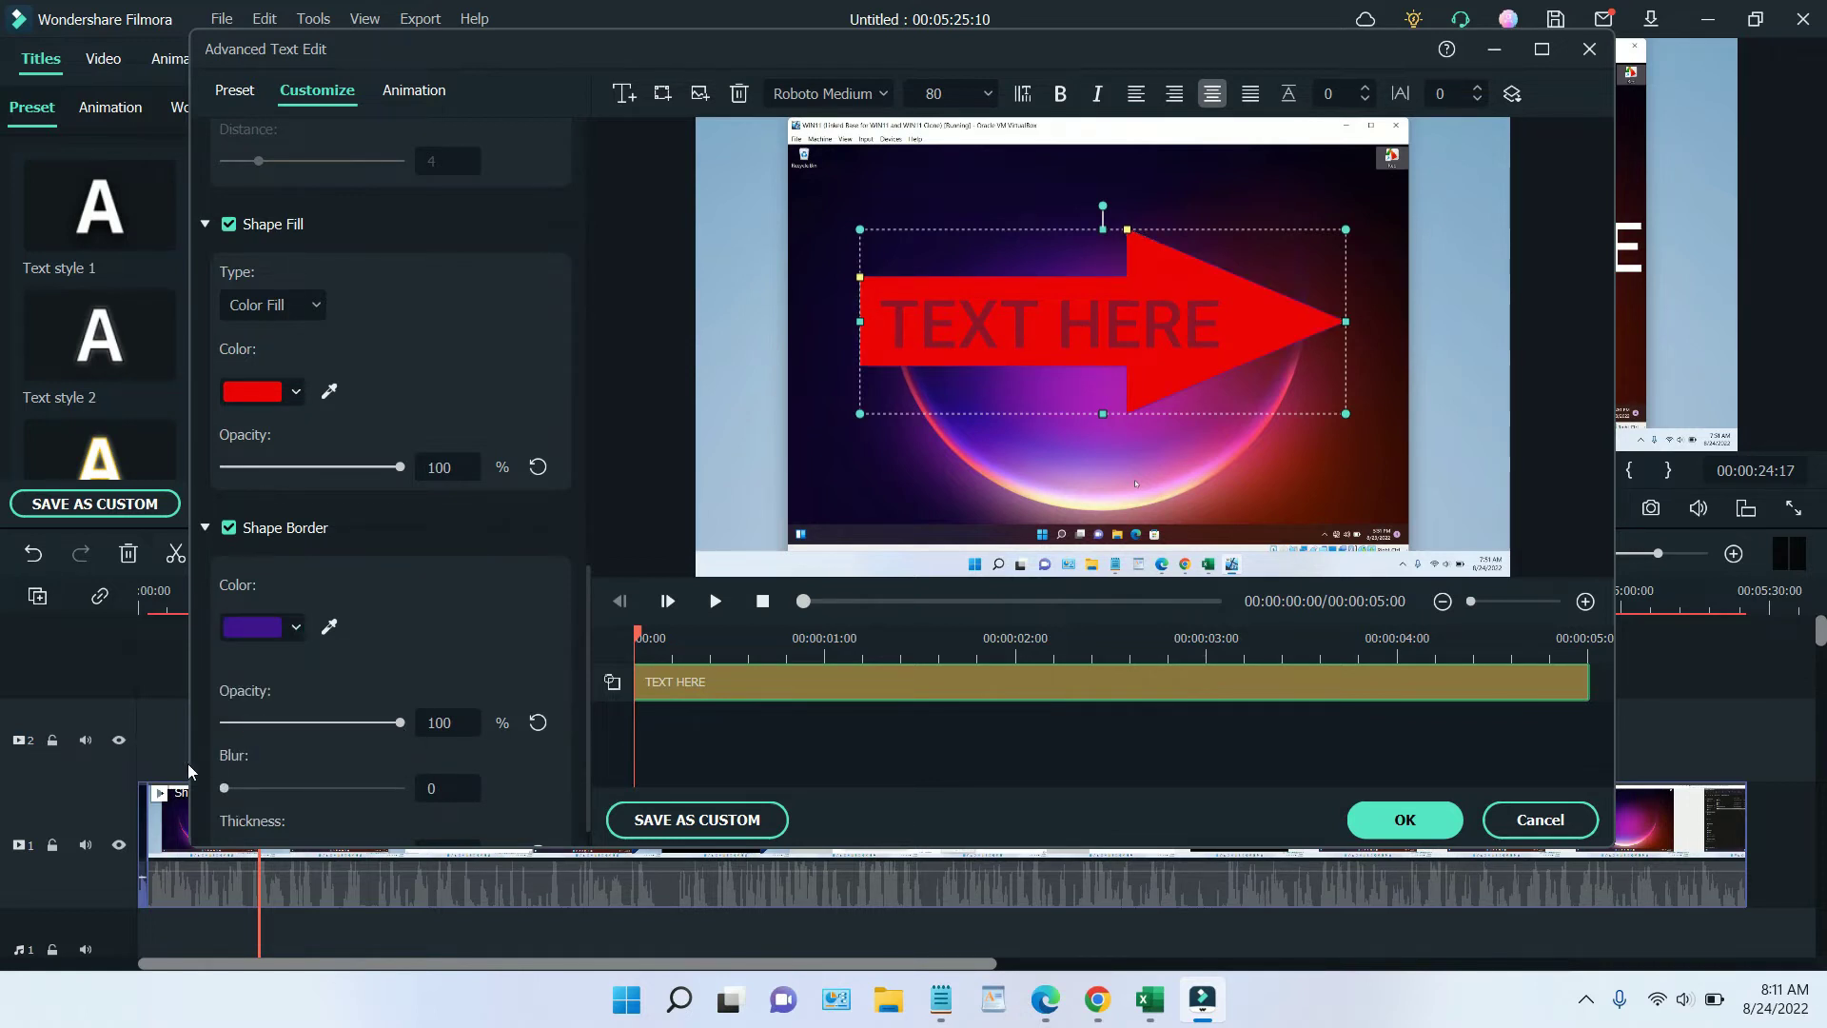
pyautogui.scroll(-1, 586, 691)
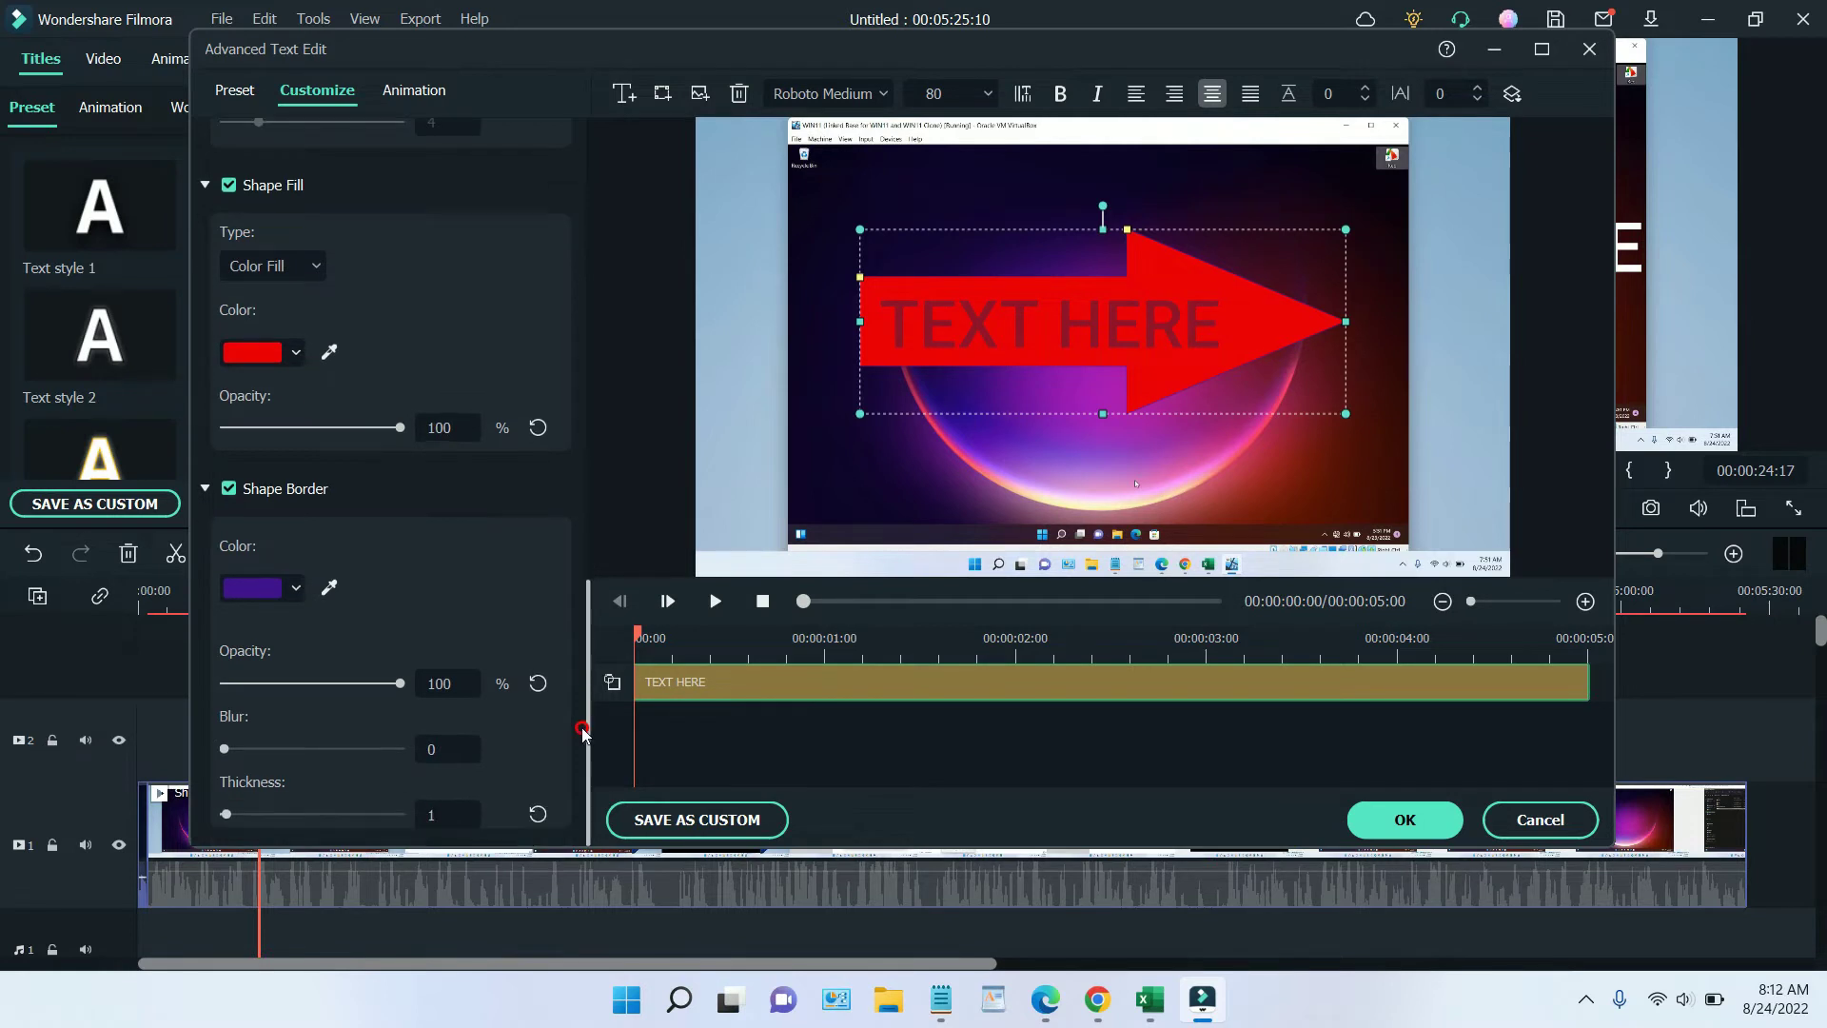
pyautogui.moveTo(226, 814); pyautogui.dragTo(283, 812)
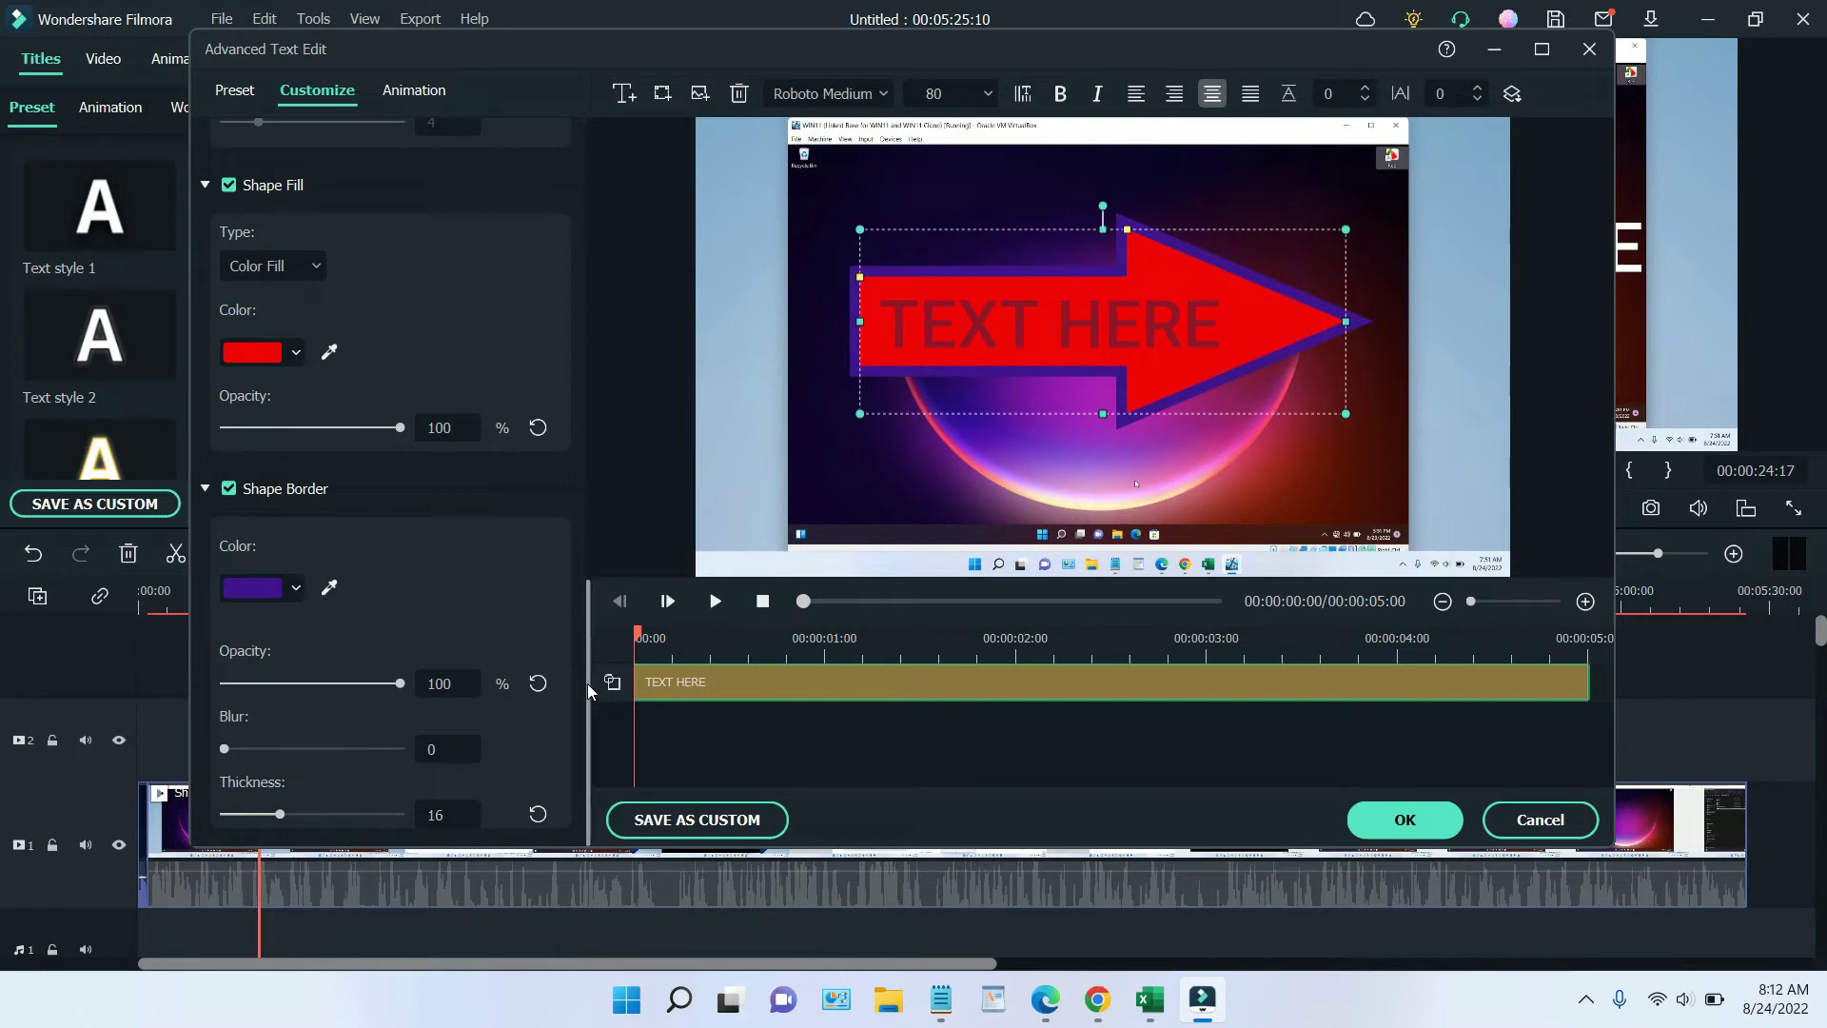
# - Apply the last text fill effect, with blur 3, to the arrow's text and set its fill colour to white
pyautogui.moveTo(586, 683); pyautogui.dragTo(590, 267)
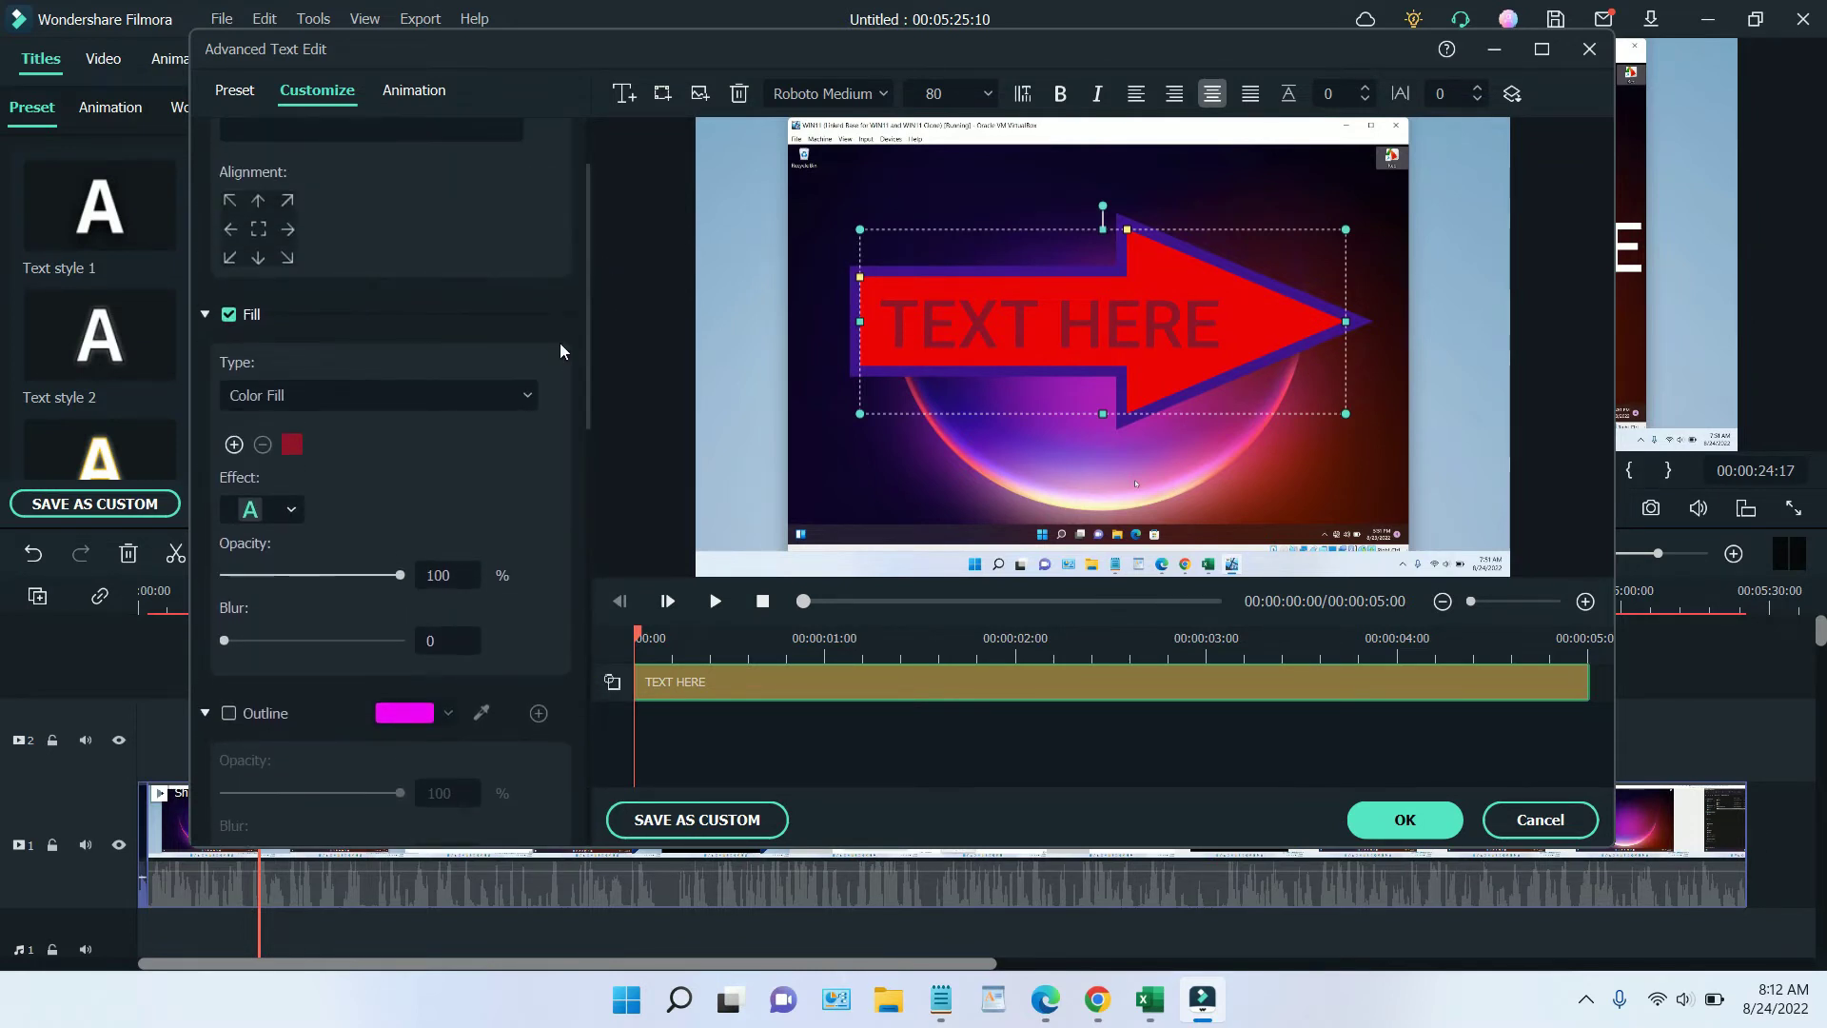
pyautogui.click(294, 510)
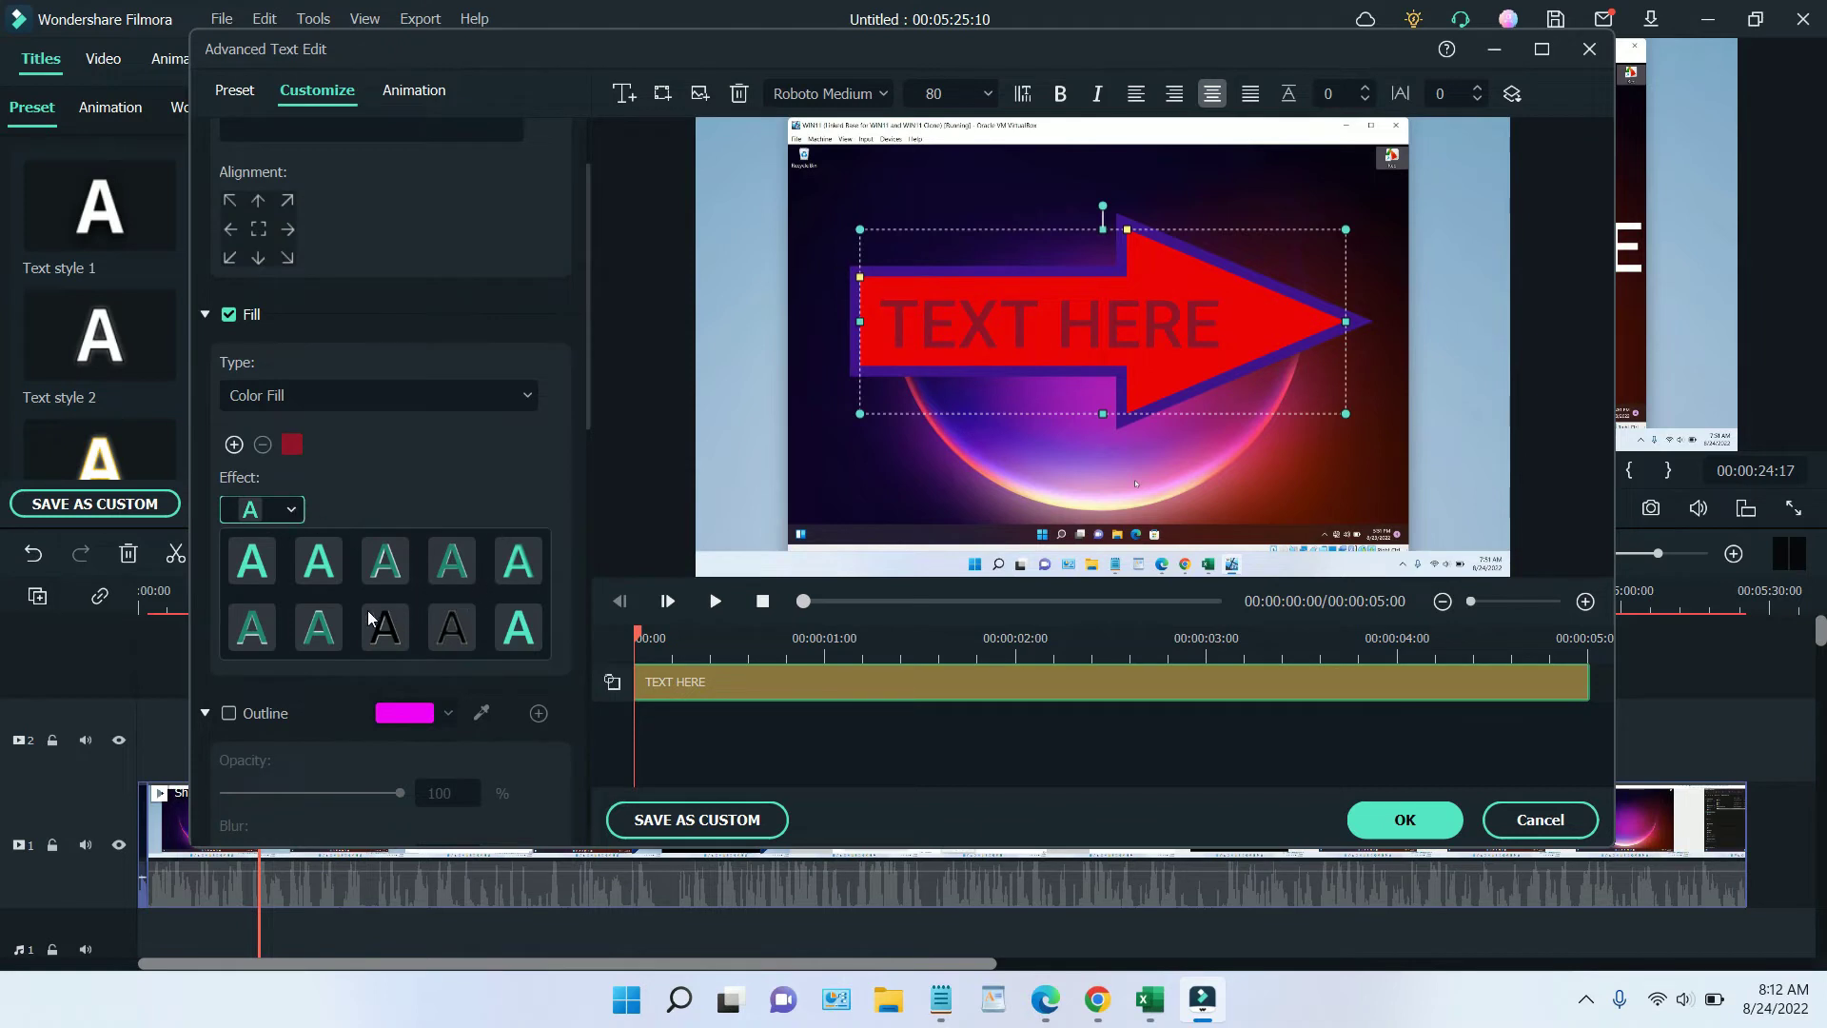
pyautogui.click(517, 635)
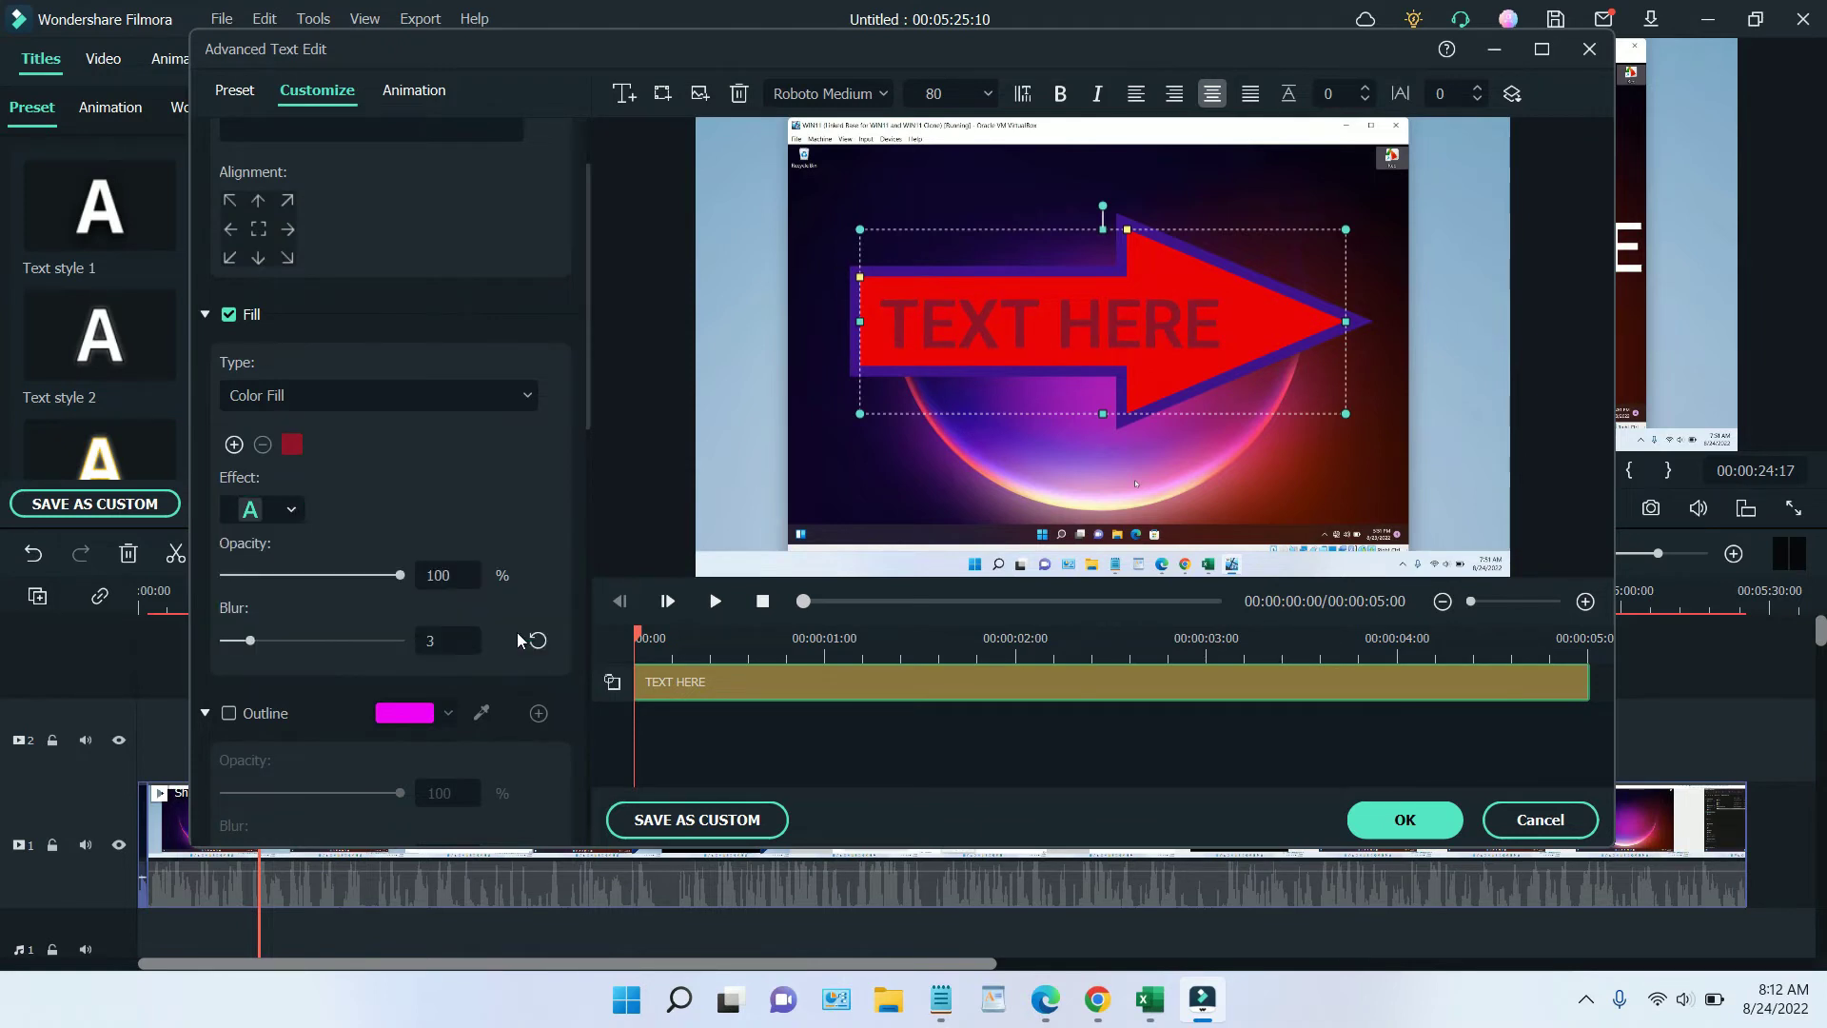
pyautogui.click(293, 446)
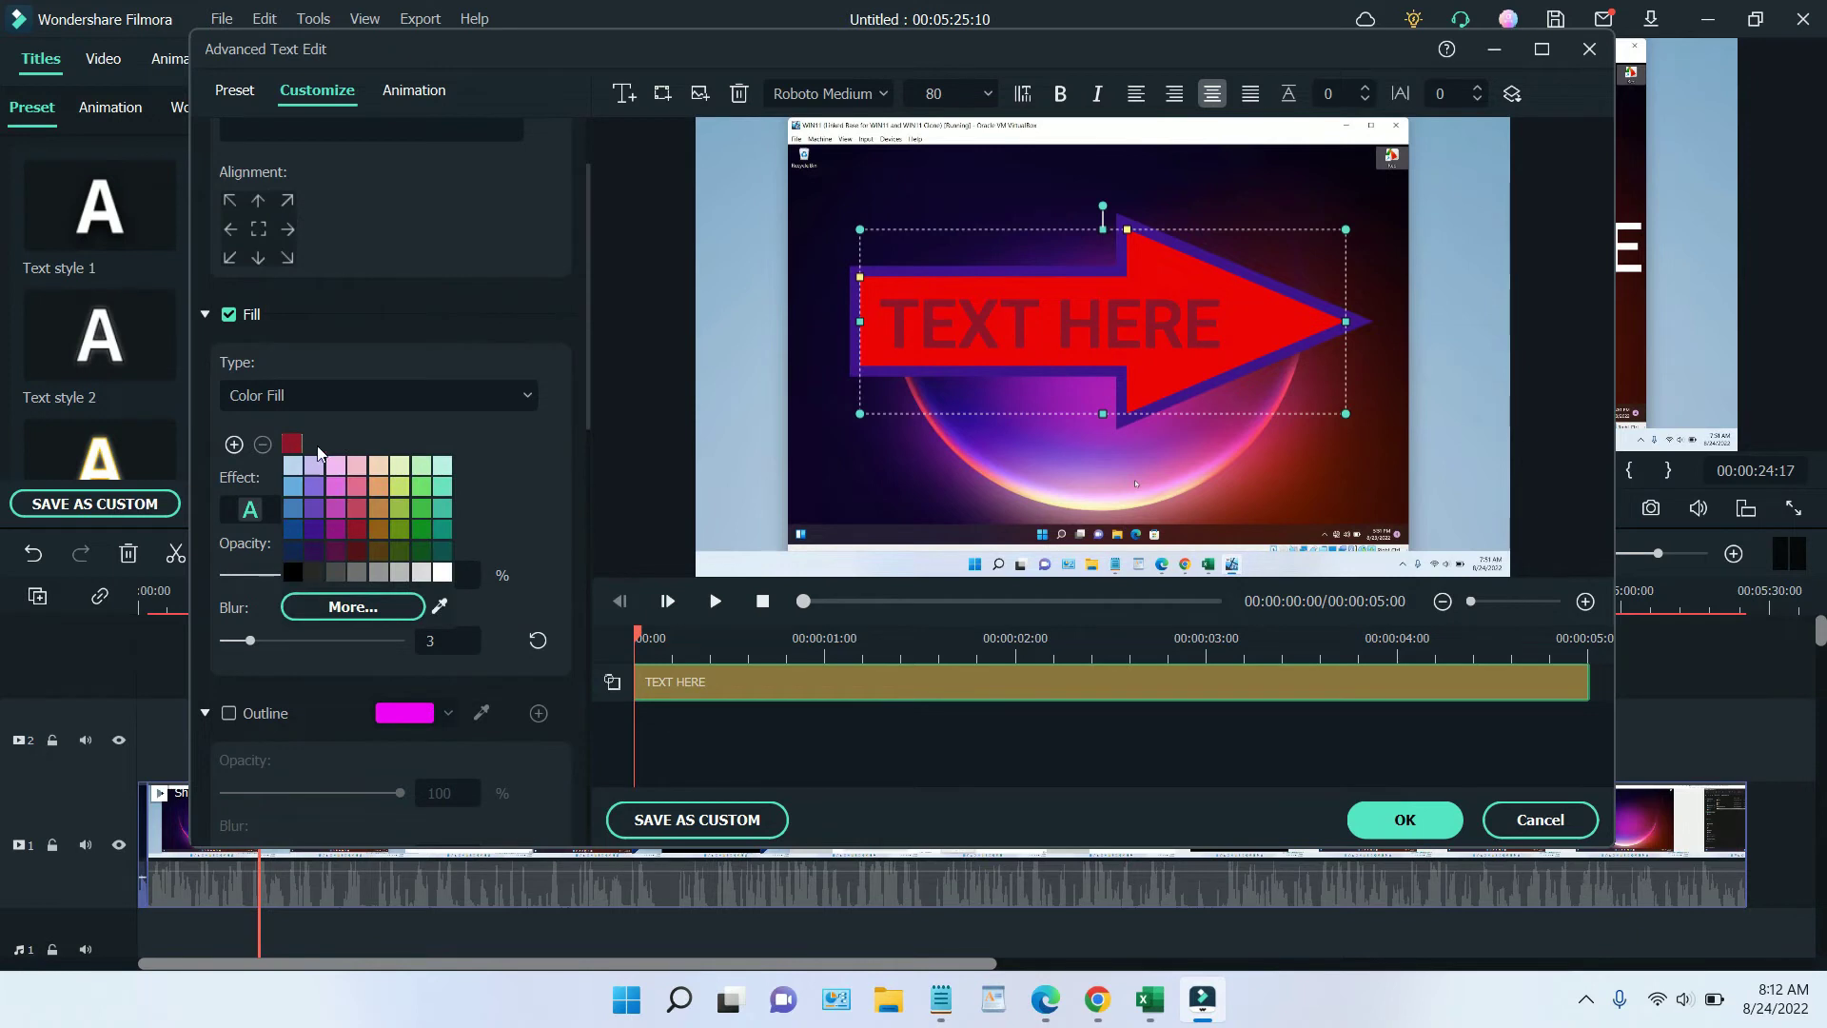
pyautogui.click(442, 572)
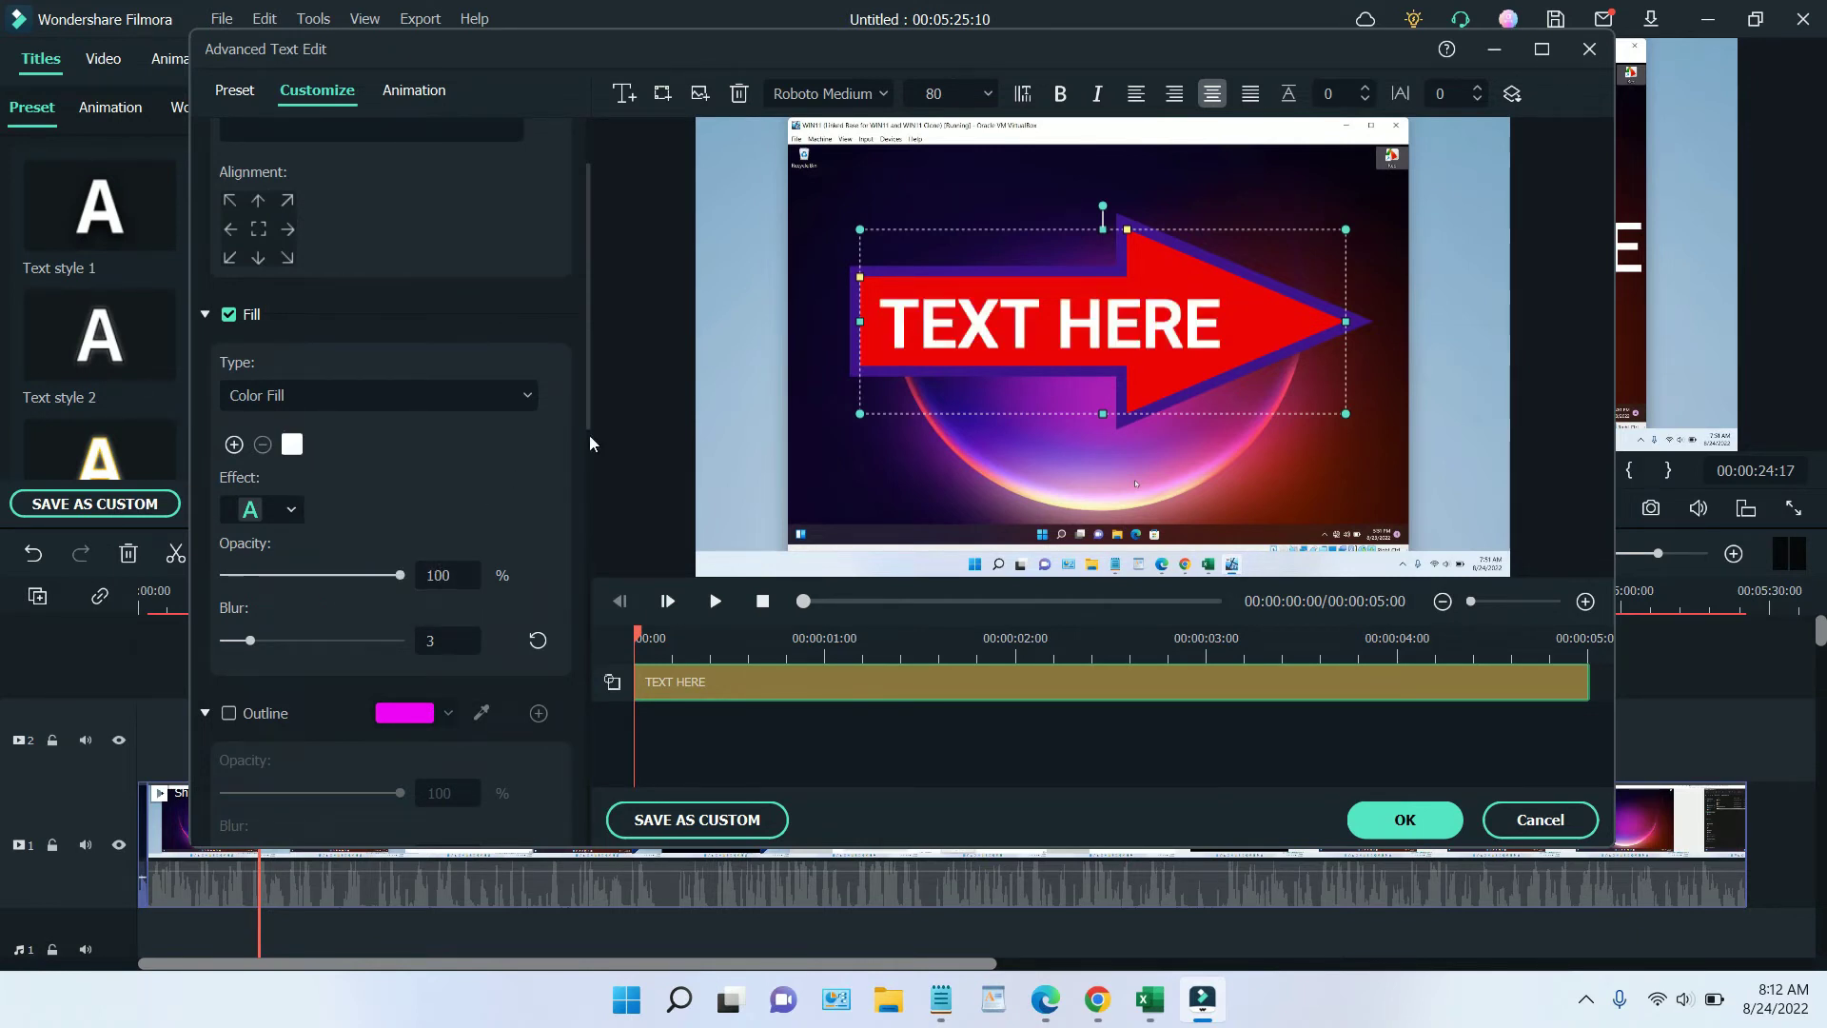
# - Change the arrow's text to "HERE" by removing the word "TEXT" and the space in front of it
pyautogui.doubleClick(1000, 326)
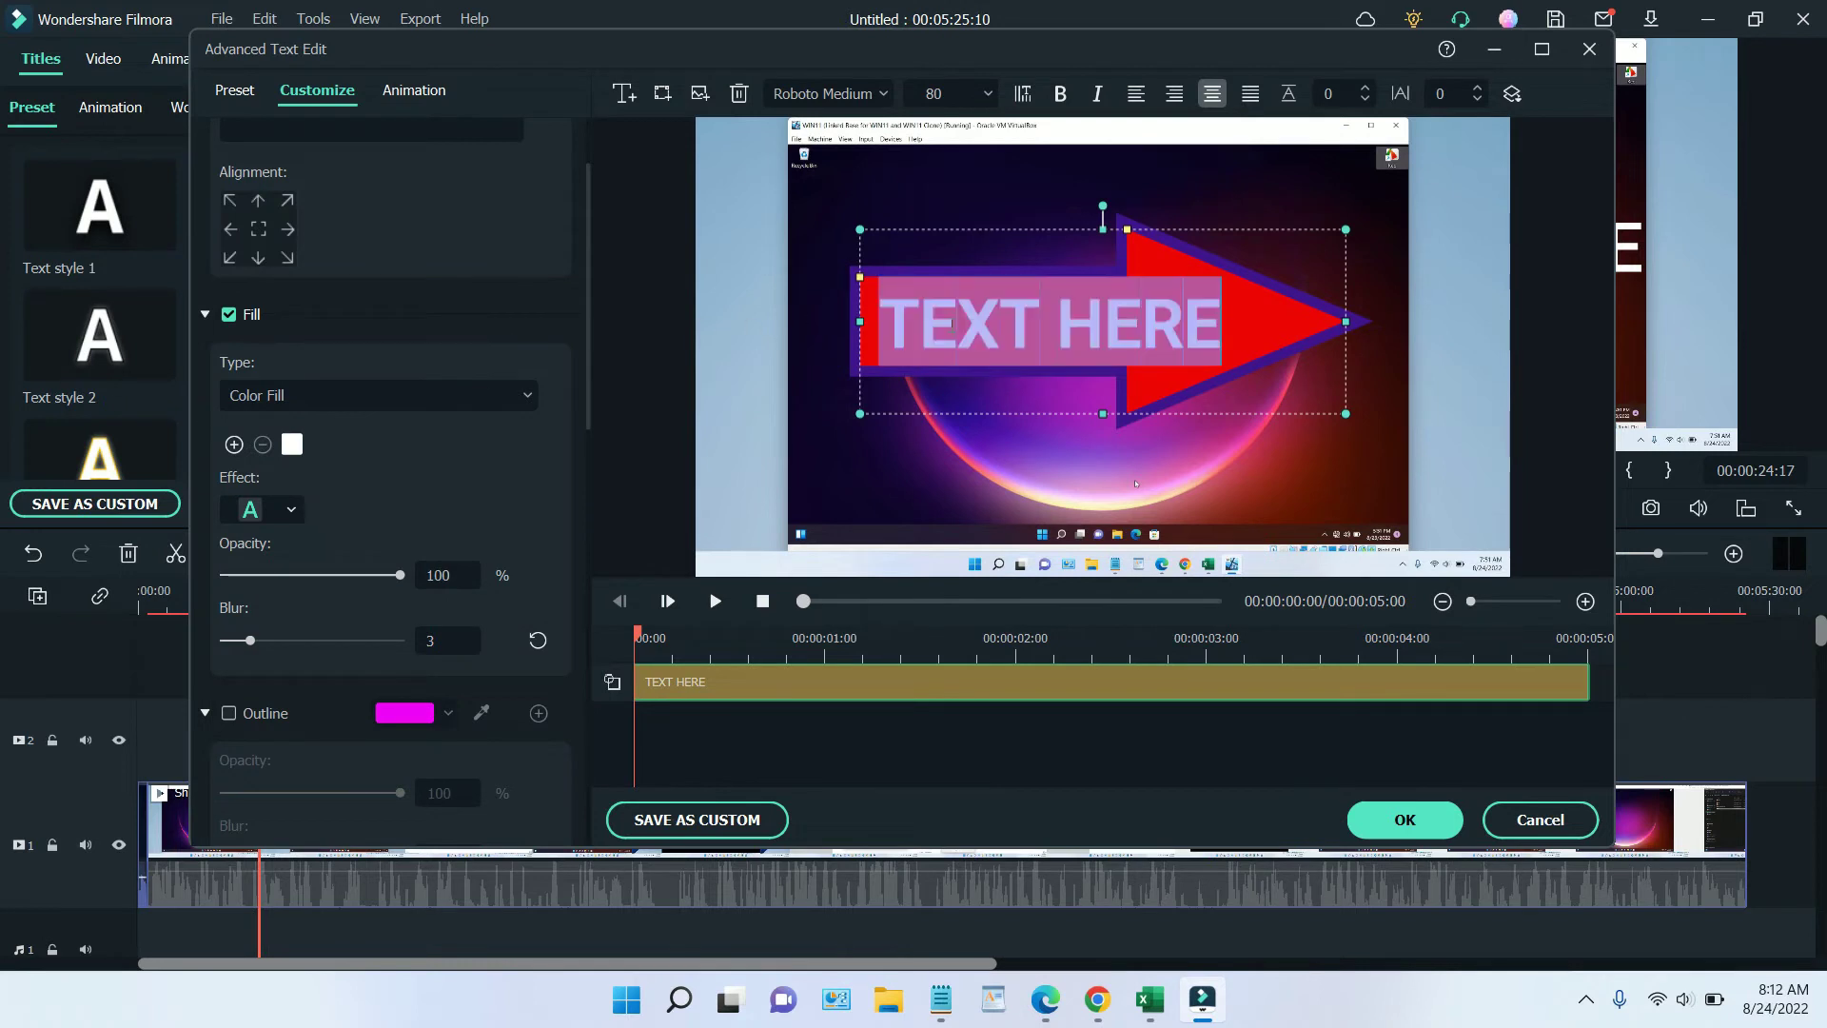
pyautogui.click(1000, 327)
pyautogui.press('Delete')
pyautogui.press('Delete')
pyautogui.press('Delete')
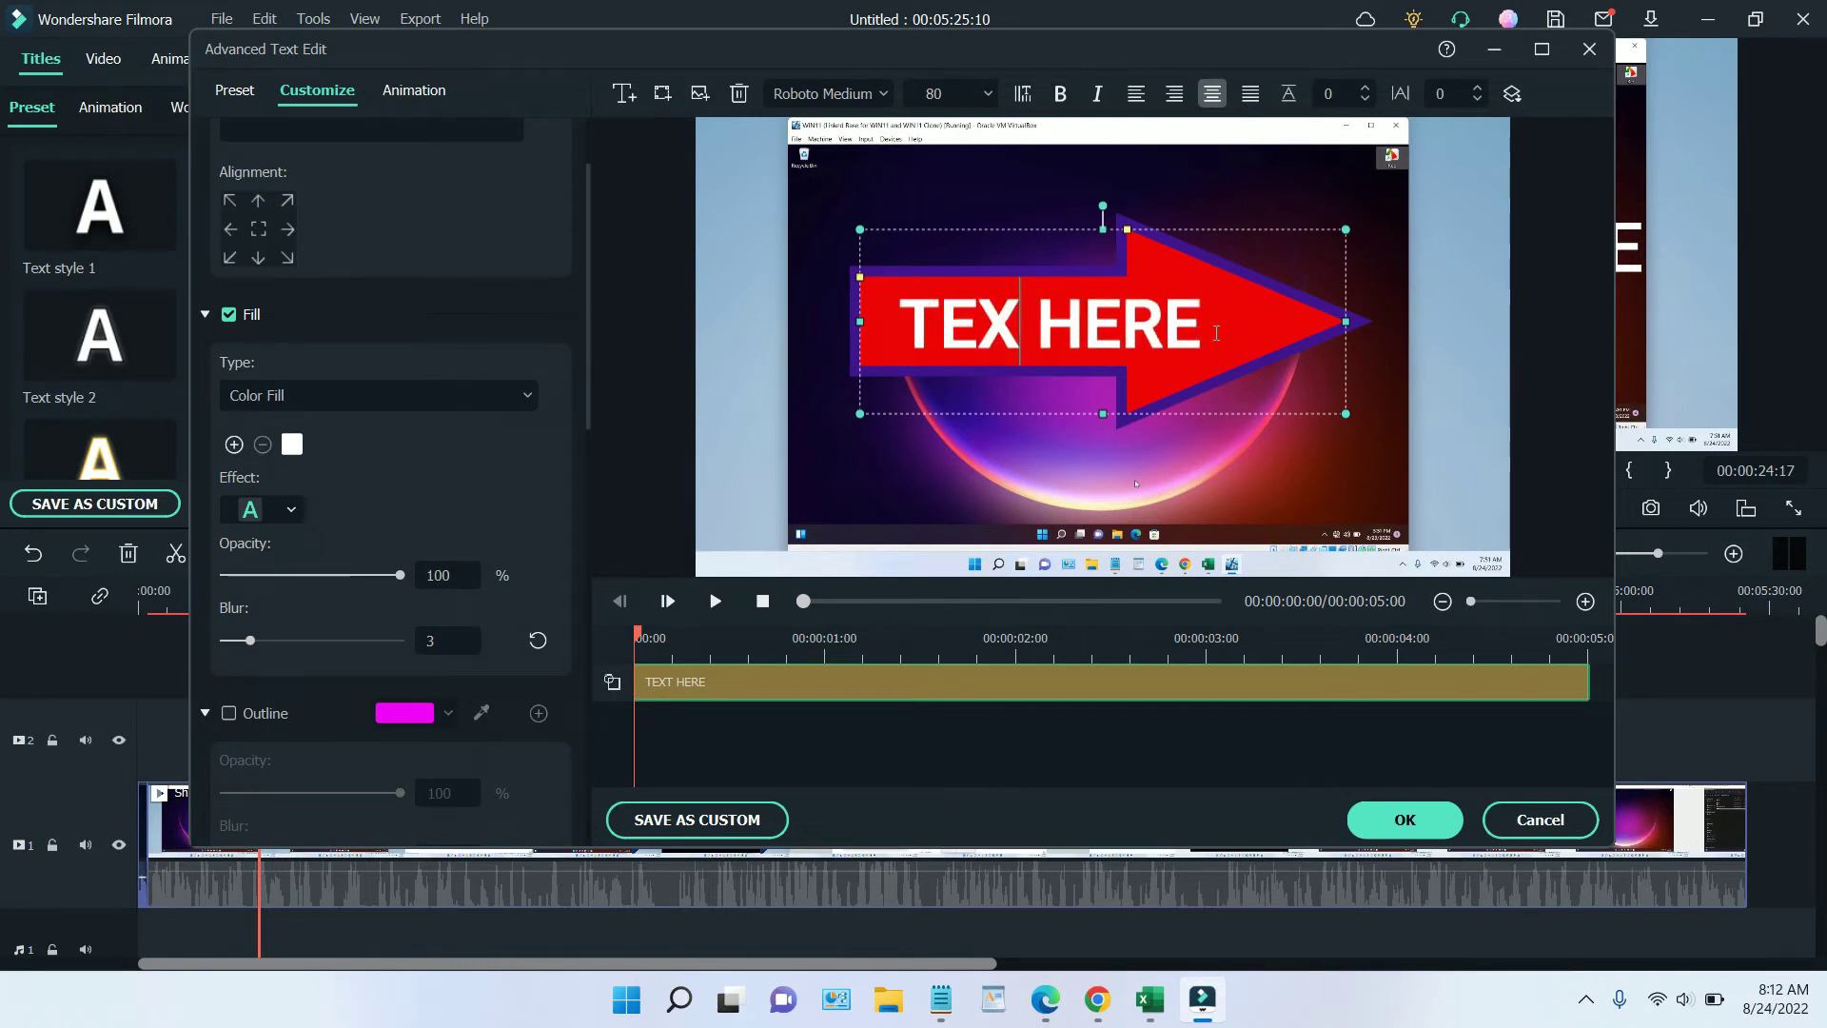
pyautogui.press('BackSpace')
pyautogui.press('BackSpace')
pyautogui.press('BackSpace')
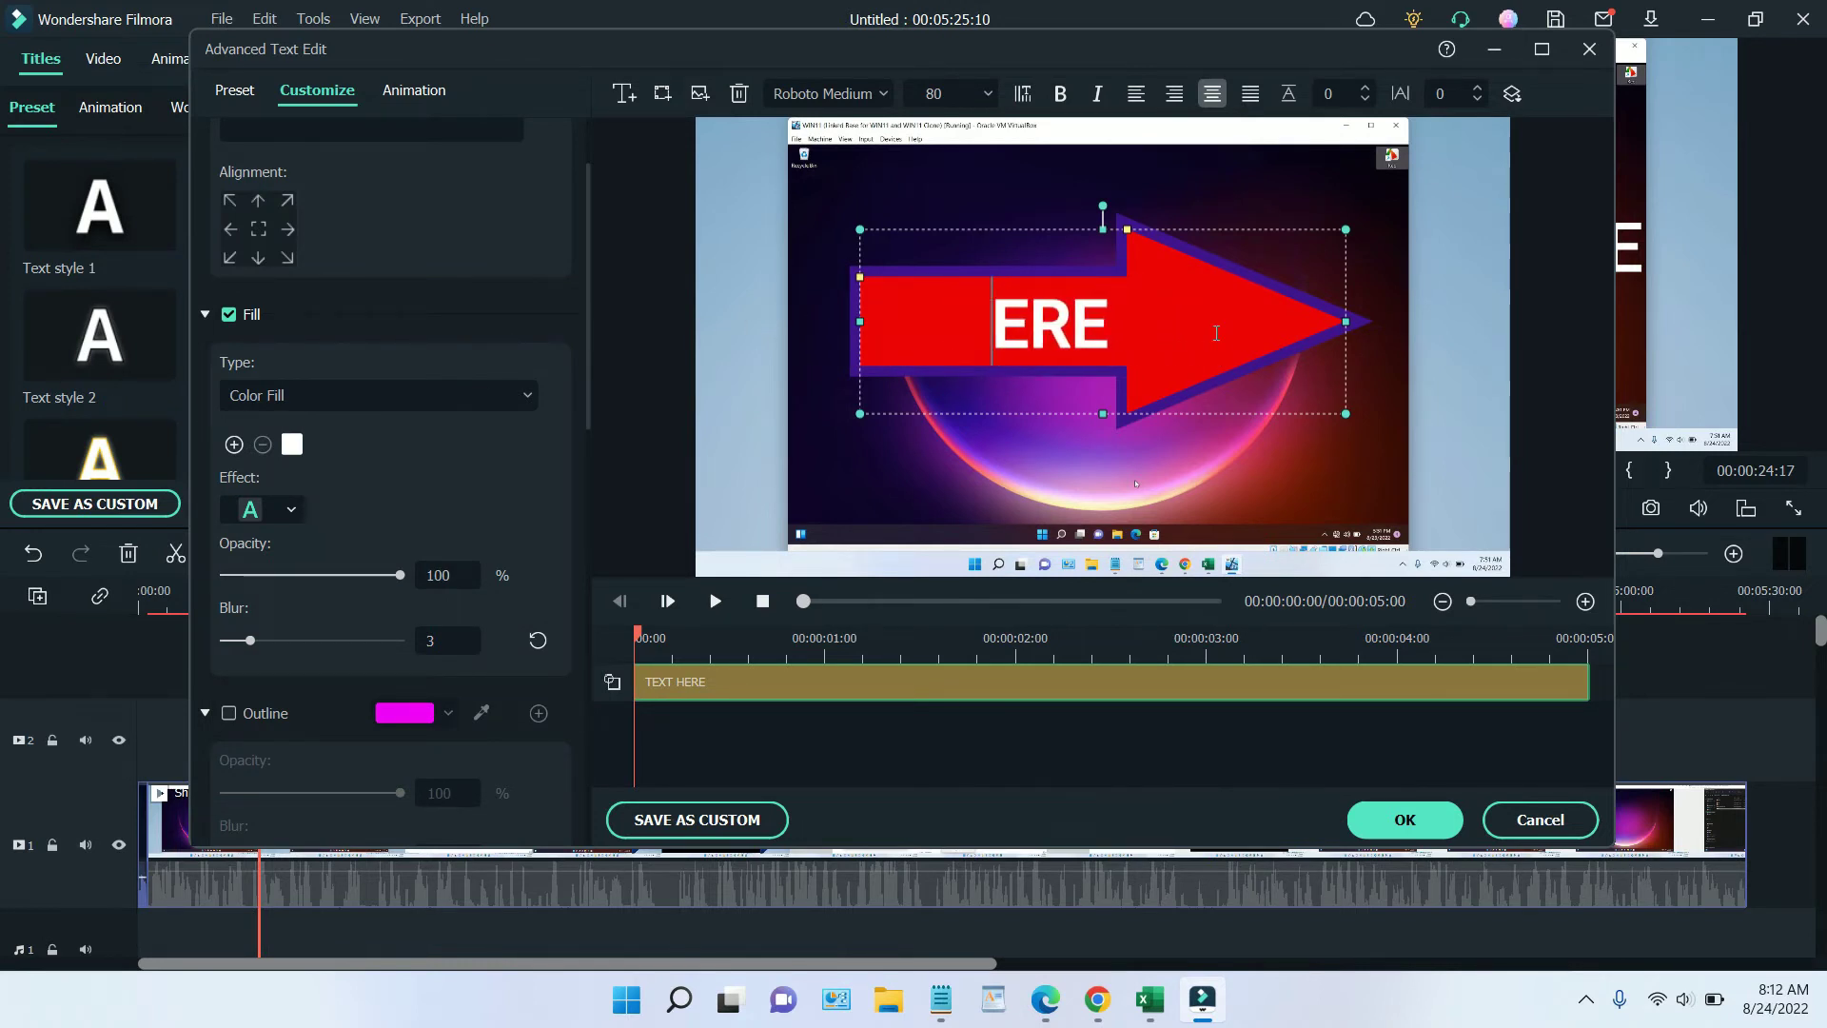
pyautogui.write('He')
pyautogui.press('BackSpace')
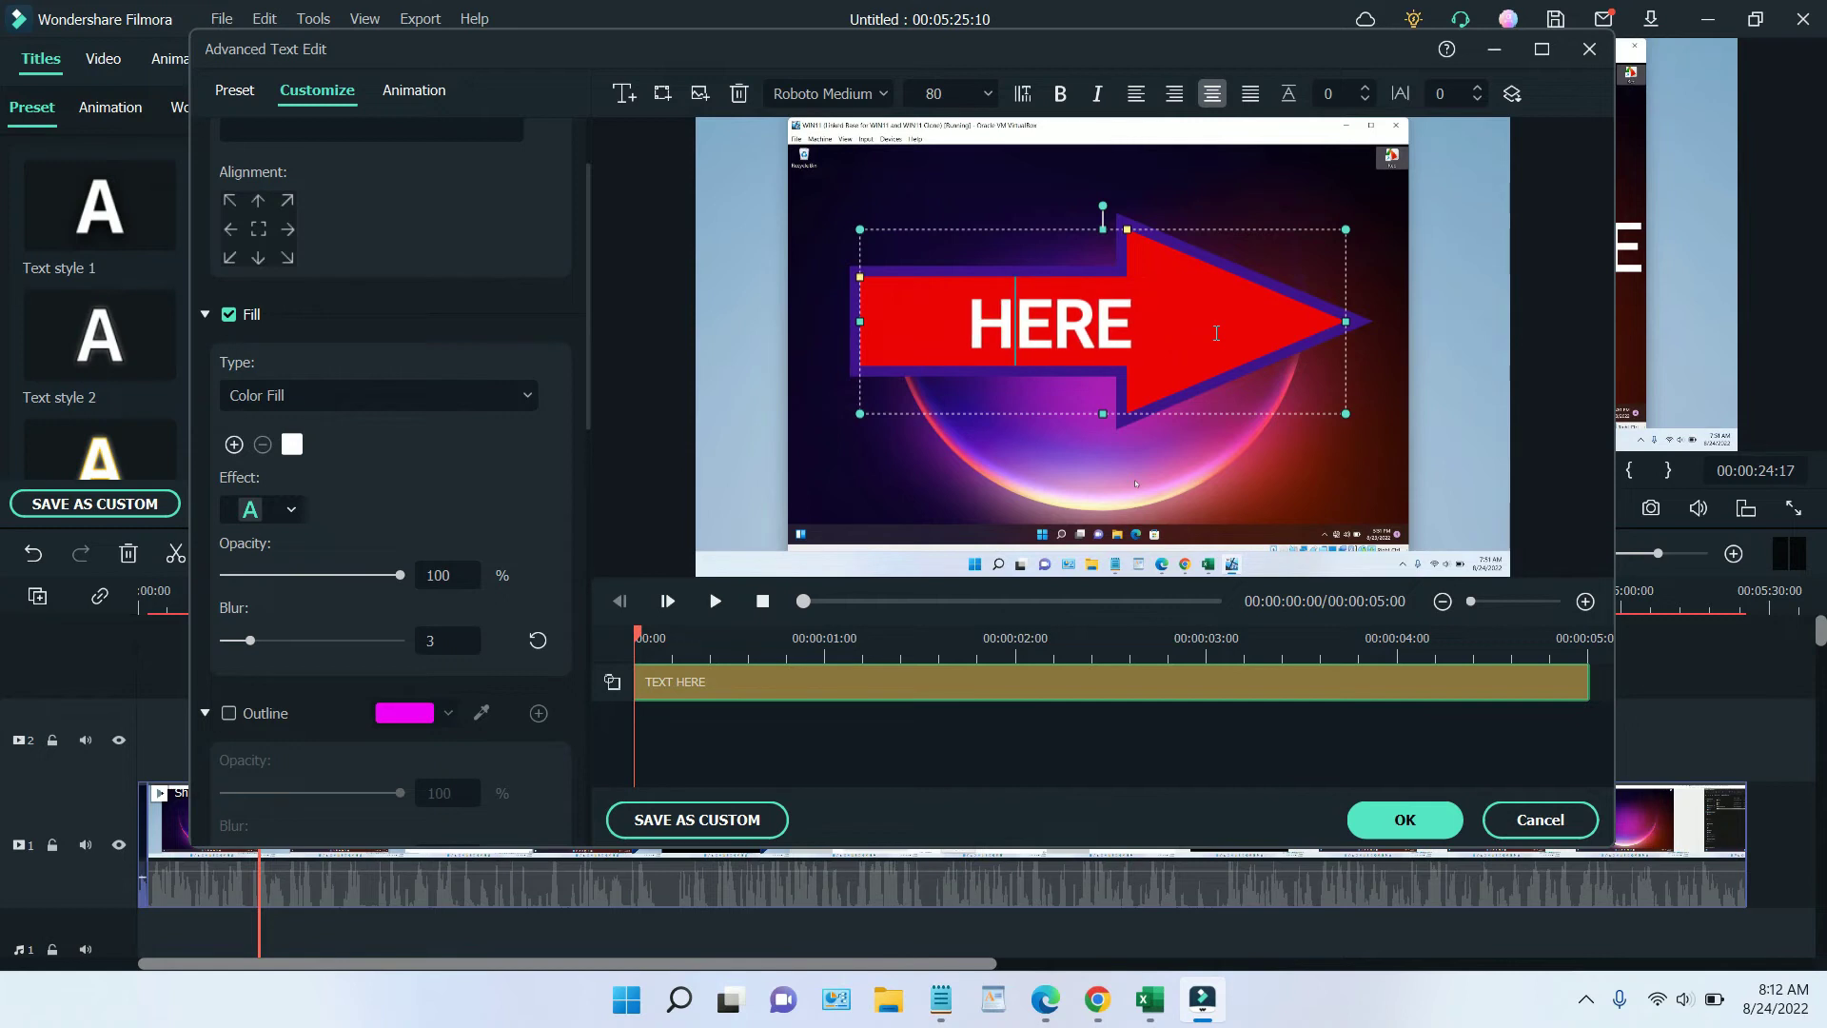
pyautogui.click(1407, 348)
# - Reduce the arrow's height slightly and rotate it a few degrees counter-clockwise so it points slightly upward
pyautogui.moveTo(1103, 413)
pyautogui.mouseDown()
pyautogui.moveTo(1103, 328)
pyautogui.moveTo(1102, 473)
pyautogui.moveTo(1105, 343)
pyautogui.moveTo(1112, 405)
pyautogui.moveTo(1113, 354)
pyautogui.moveTo(1131, 418)
pyautogui.moveTo(1136, 400)
pyautogui.mouseUp()
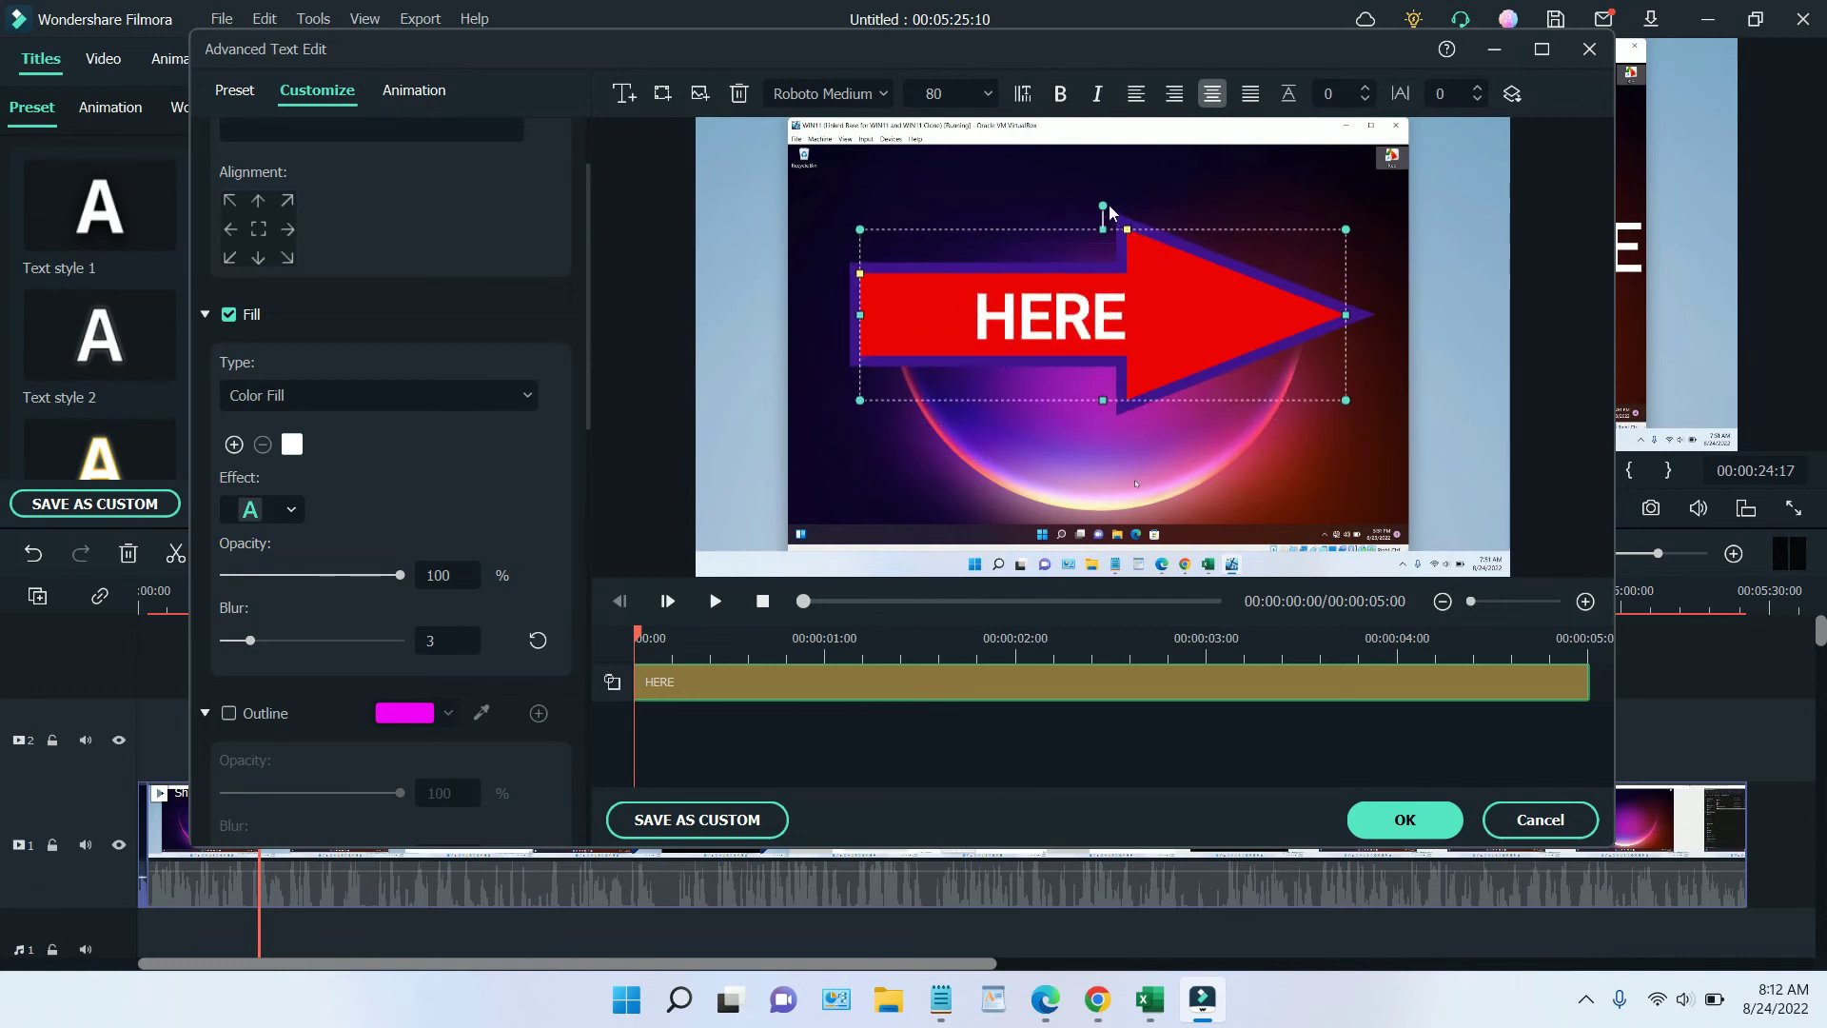
pyautogui.moveTo(1093, 193)
pyautogui.mouseDown()
pyautogui.moveTo(1017, 222)
pyautogui.moveTo(1066, 195)
pyautogui.moveTo(1205, 225)
pyautogui.moveTo(1091, 202)
pyautogui.mouseUp()
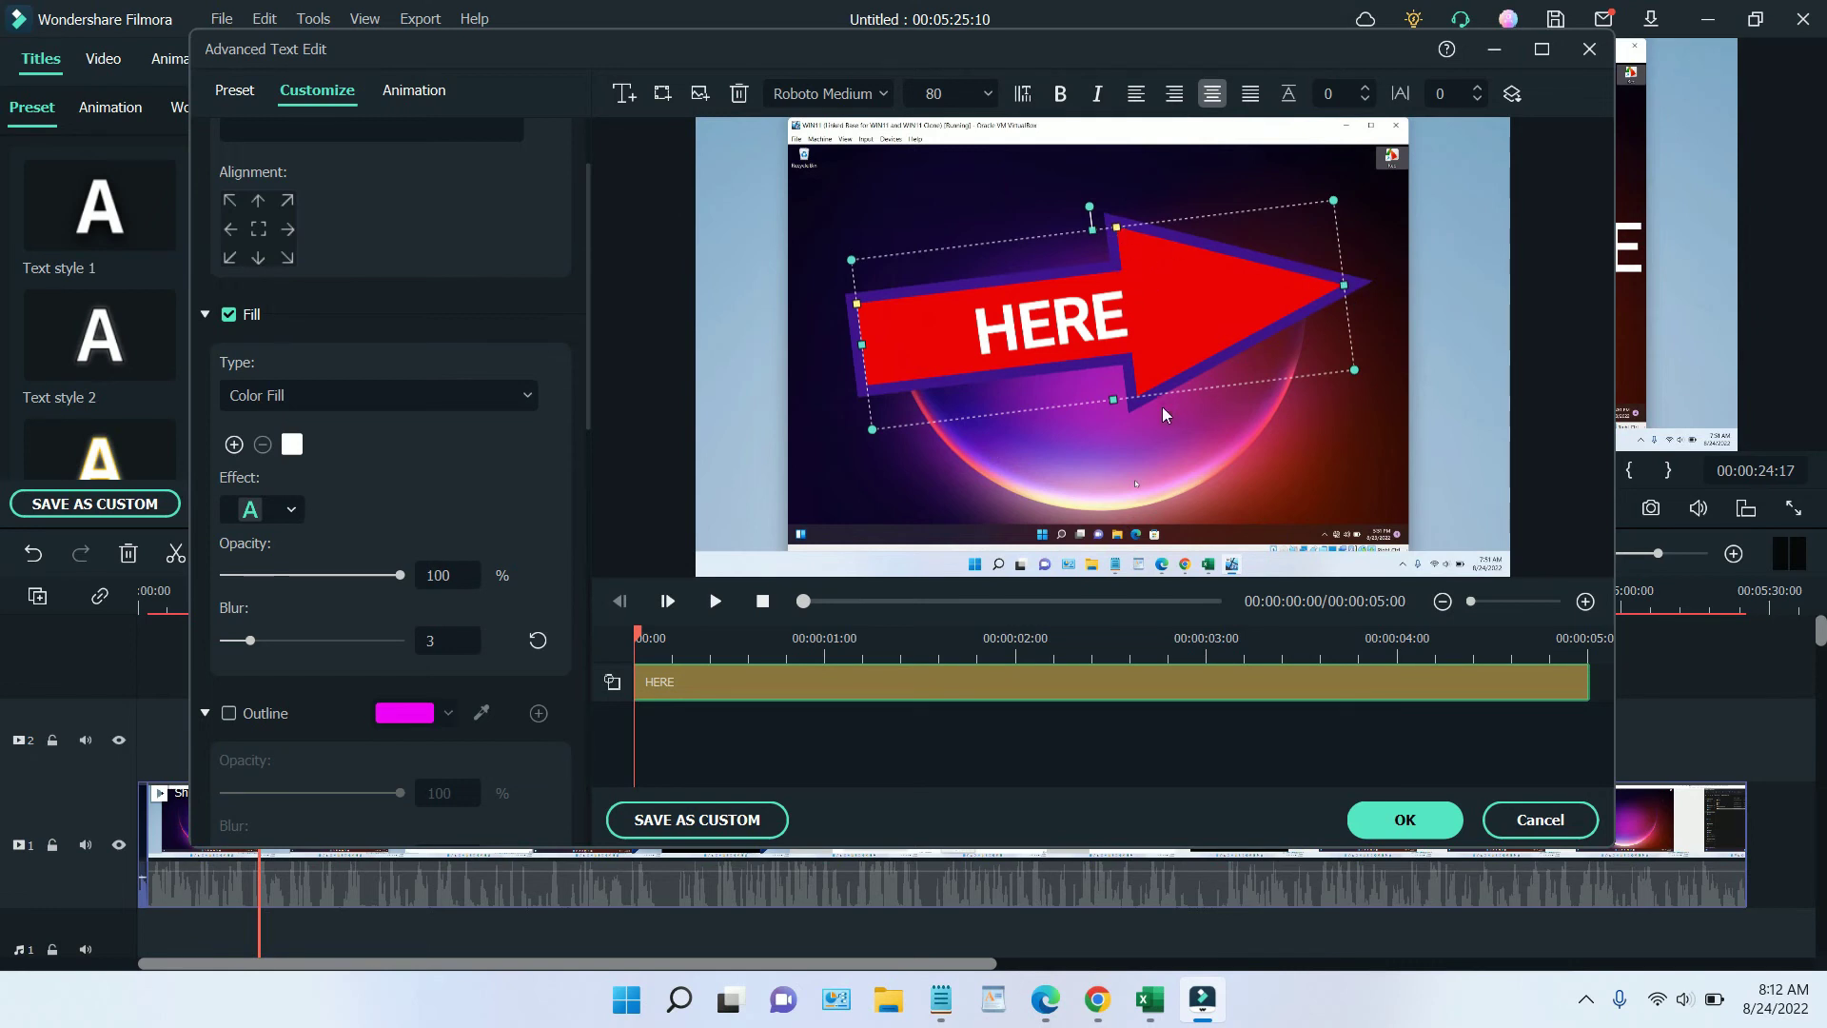
# - Move the tilted arrow to the upper right of the video frame, with its tip past the desktop image's right edge
pyautogui.moveTo(1117, 228); pyautogui.dragTo(1371, 249)
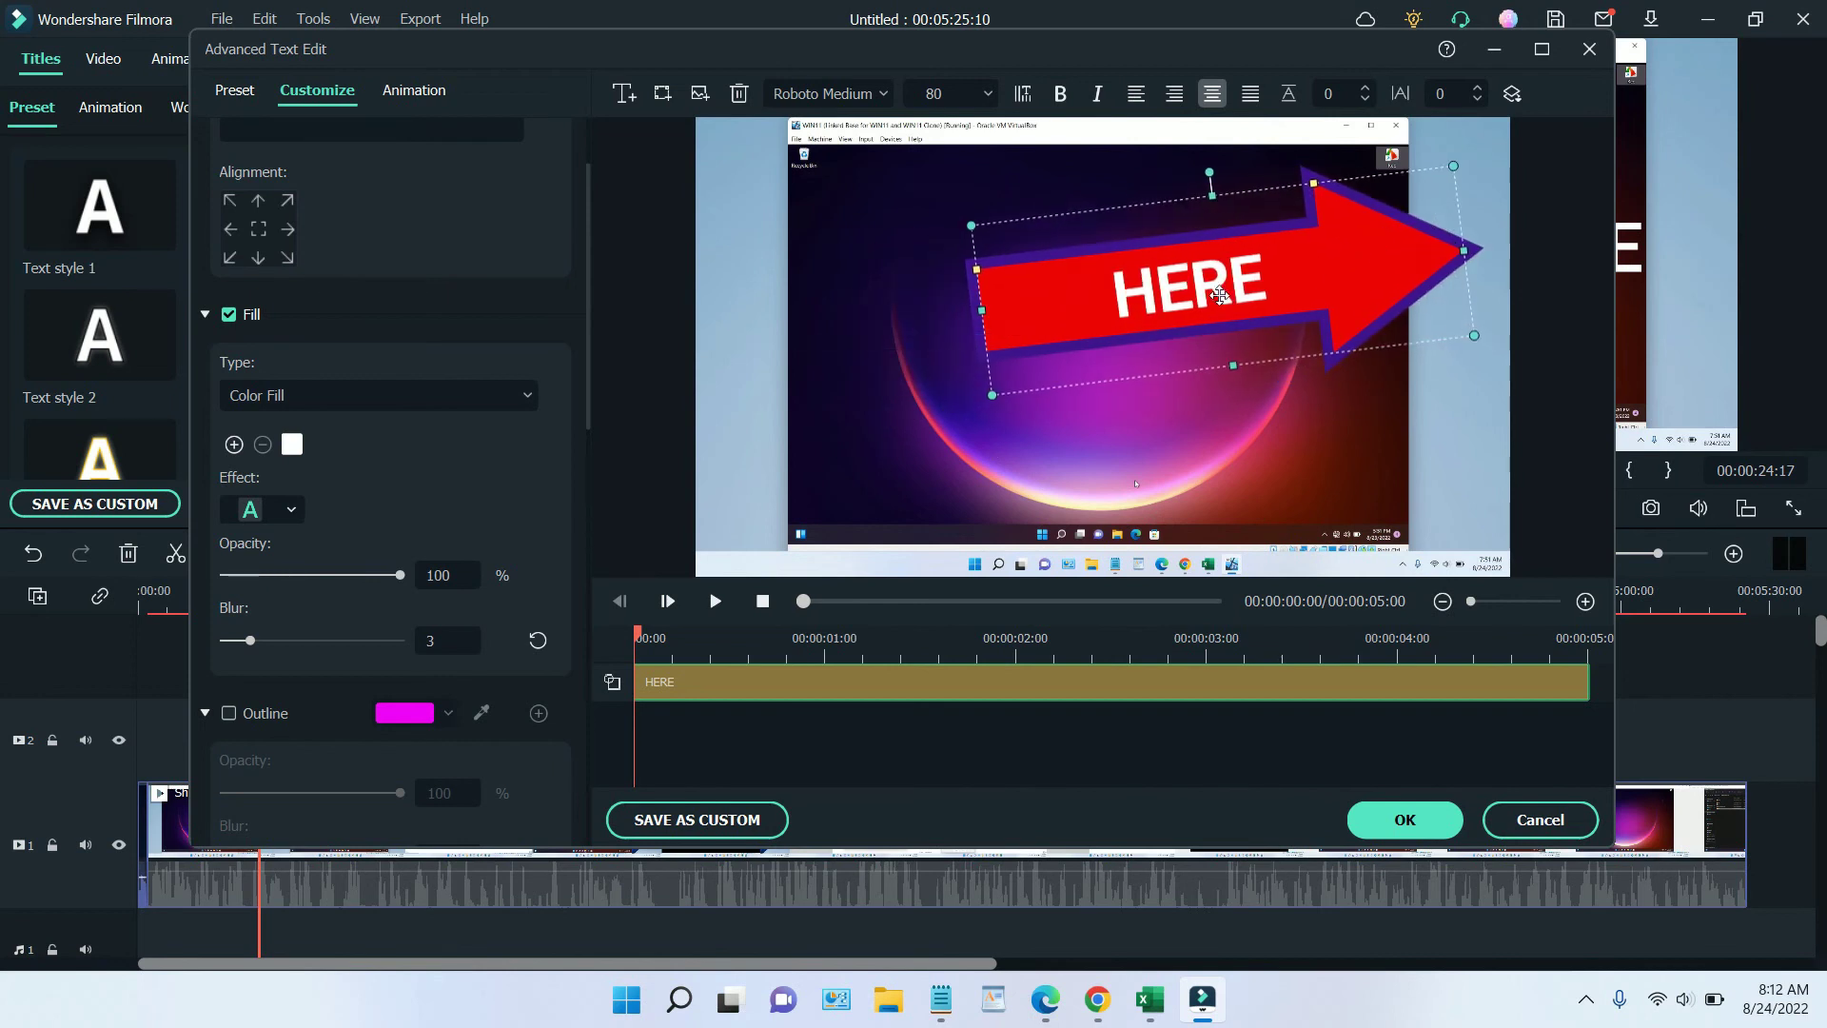
pyautogui.moveTo(1273, 312); pyautogui.dragTo(1285, 351)
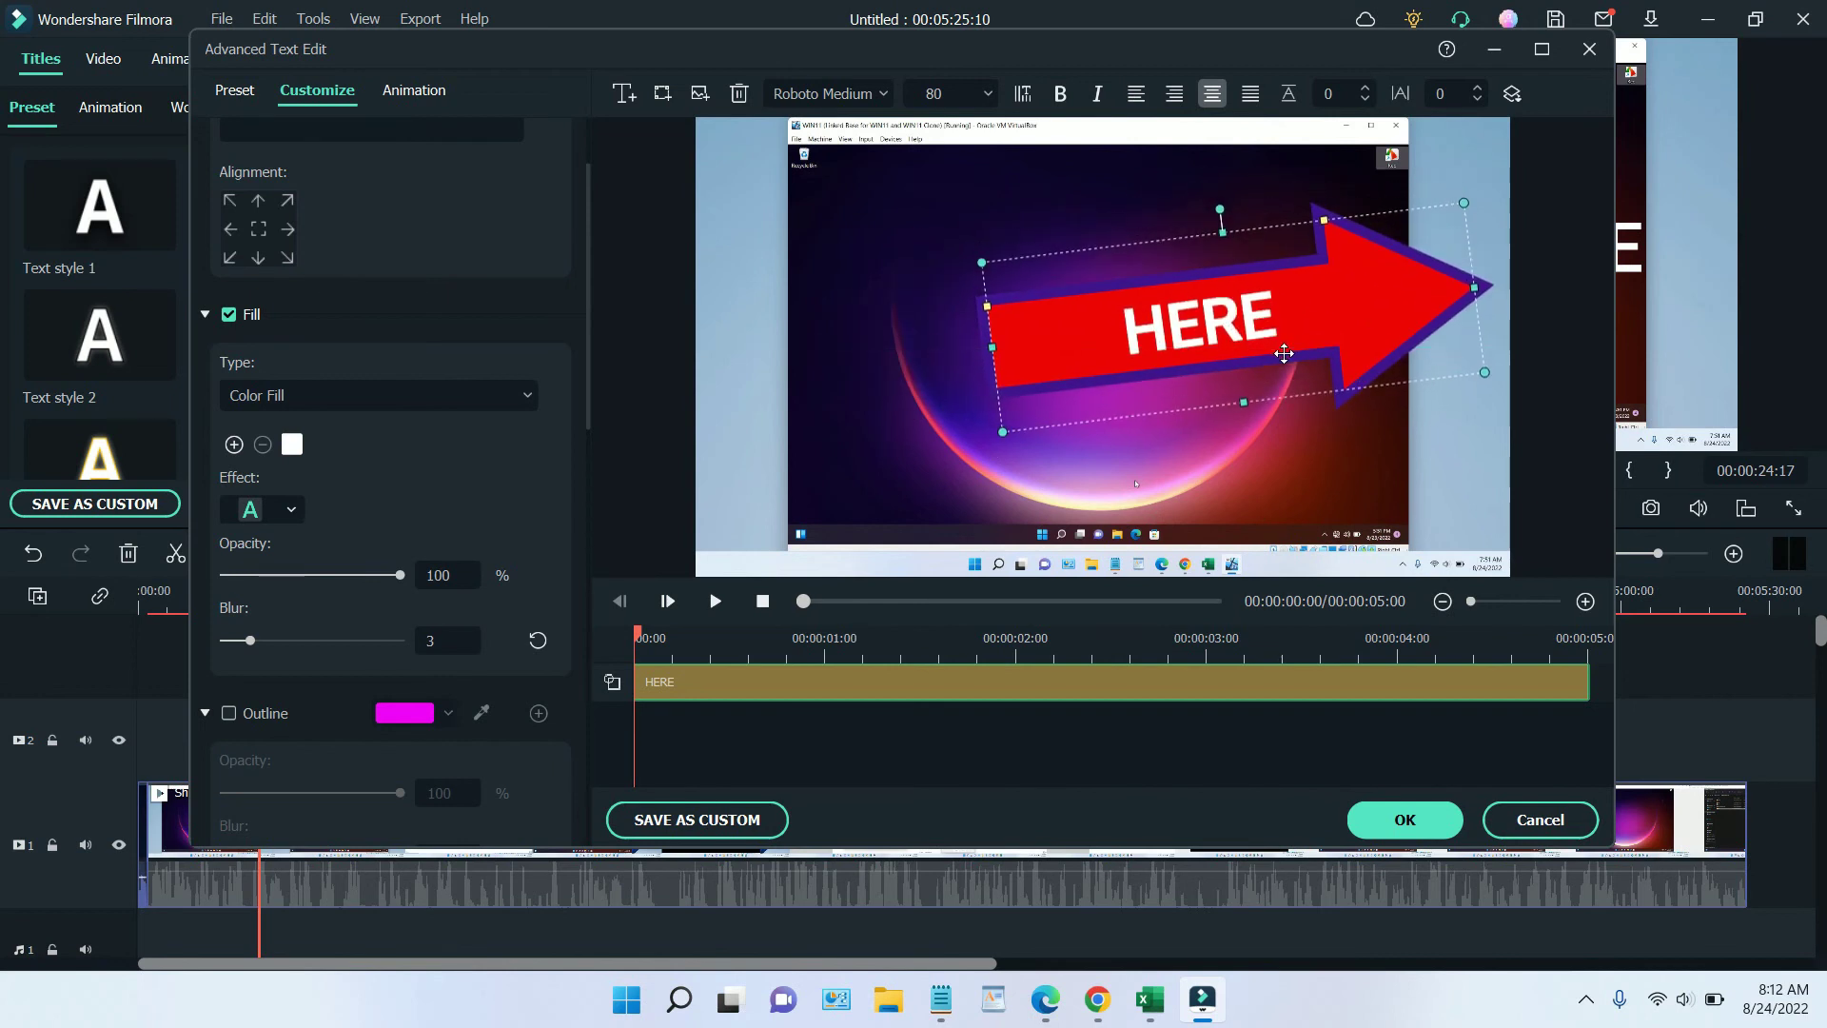